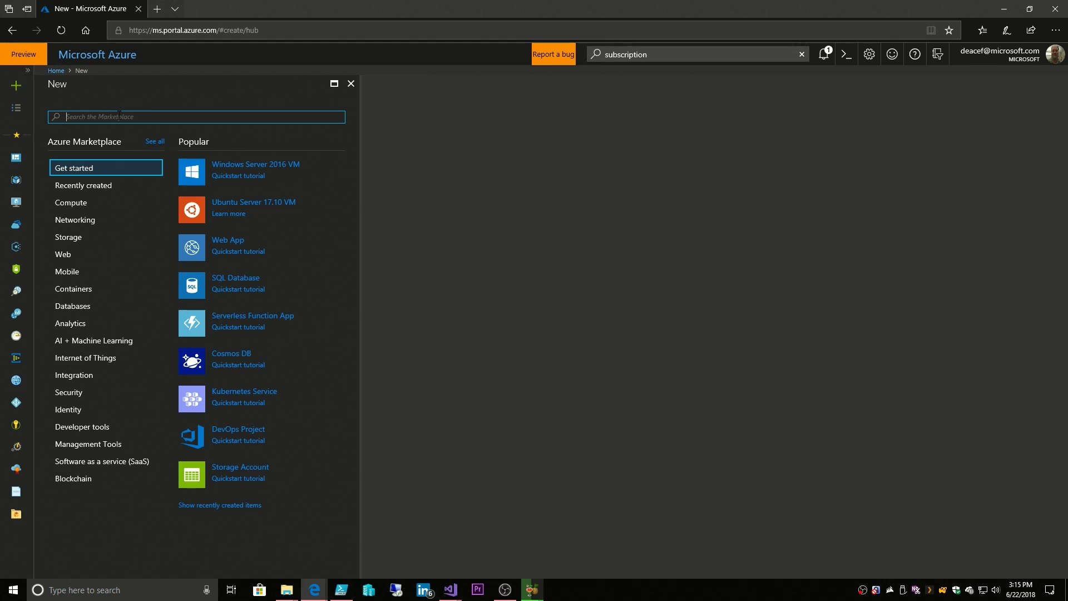
Step: View the catalogue of all services, and search the Marketplace for "citrix" to look through the matching offers
{"action": "left_click", "coordinate": [16, 108]}
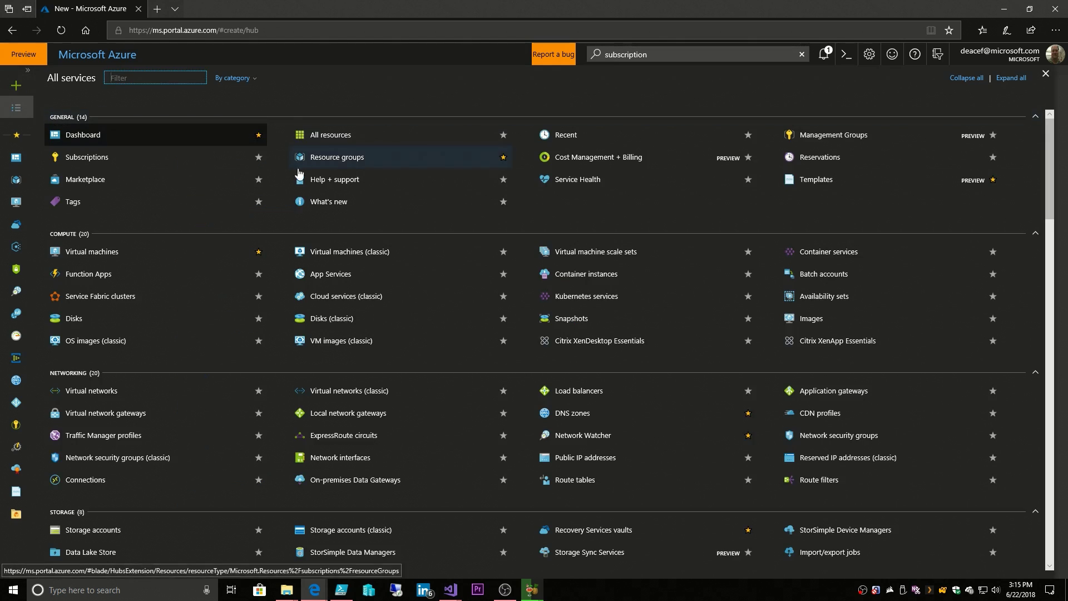
{"action": "left_click", "coordinate": [19, 88]}
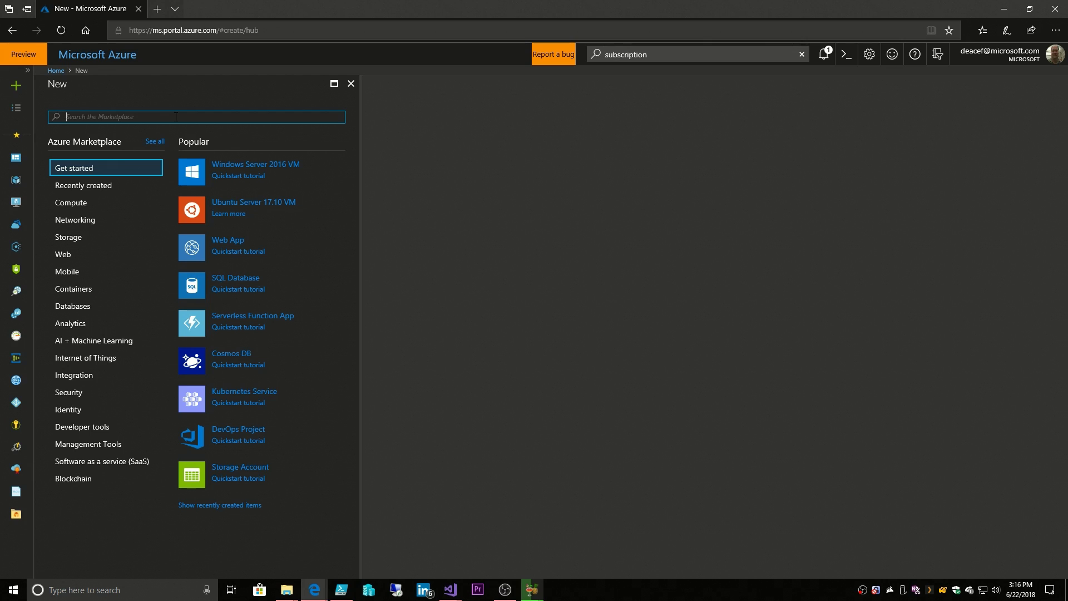
{"action": "type", "text": "citrix"}
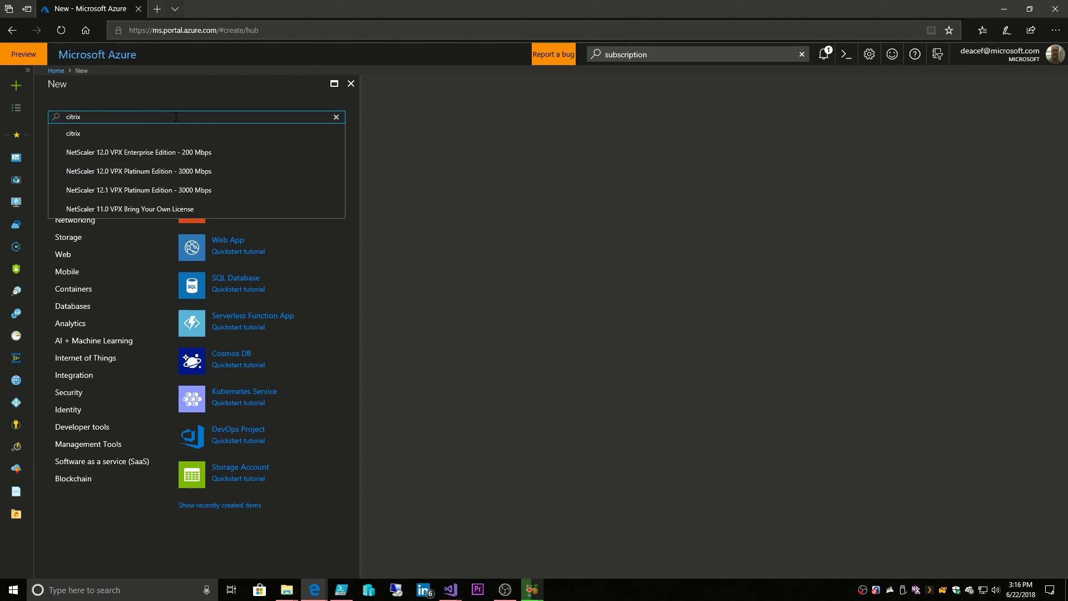
{"action": "left_click", "coordinate": [90, 134]}
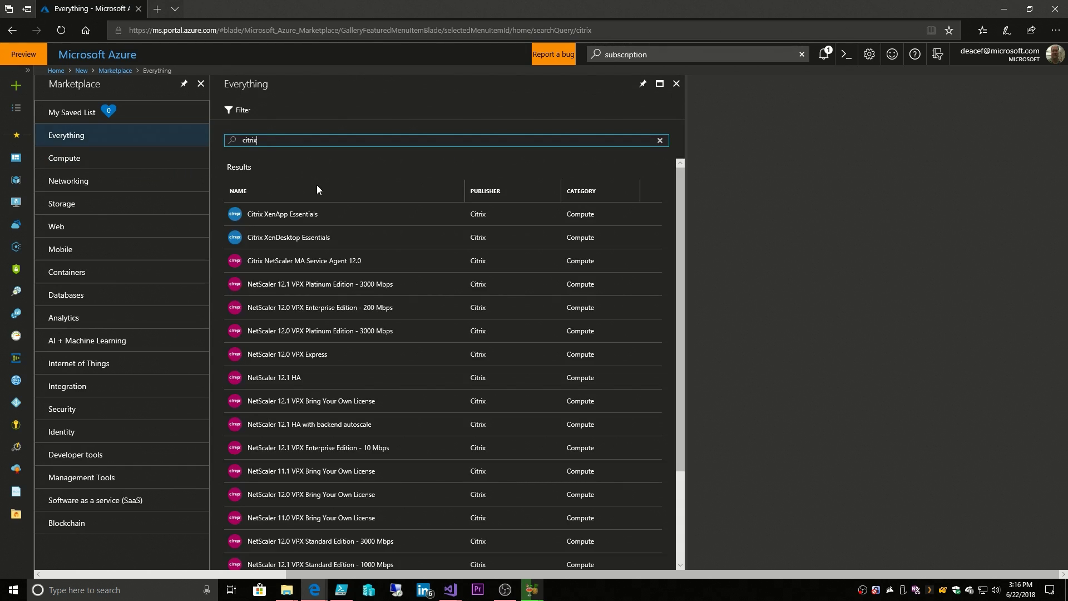
{"action": "scroll", "coordinate": [473, 329], "scroll_direction": "down", "scroll_amount": 1}
{"action": "scroll", "coordinate": [473, 329], "scroll_direction": "down", "scroll_amount": 3}
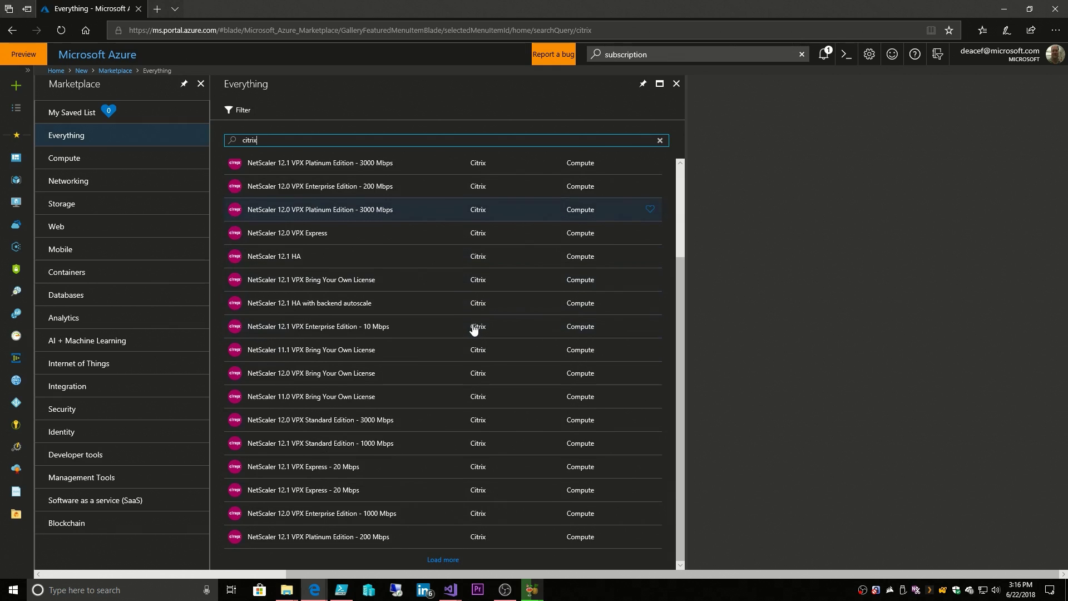
{"action": "scroll", "coordinate": [473, 328], "scroll_direction": "up", "scroll_amount": 5}
Step: Search the Marketplace for "suse" and look through the matching offers
{"action": "left_click_drag", "start_coordinate": [259, 140], "coordinate": [216, 139]}
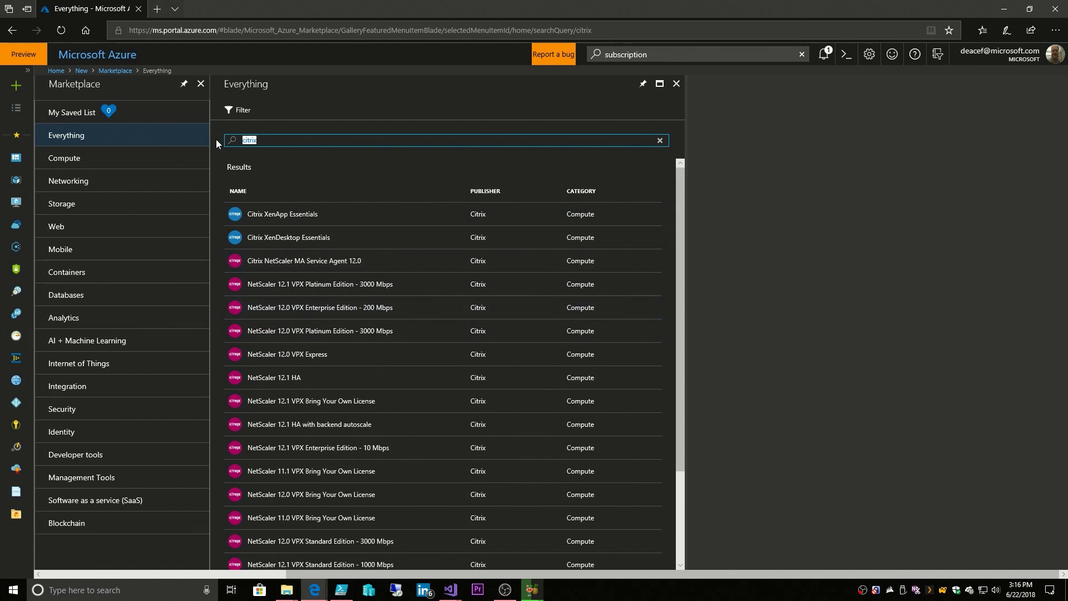
{"action": "type", "text": "suse"}
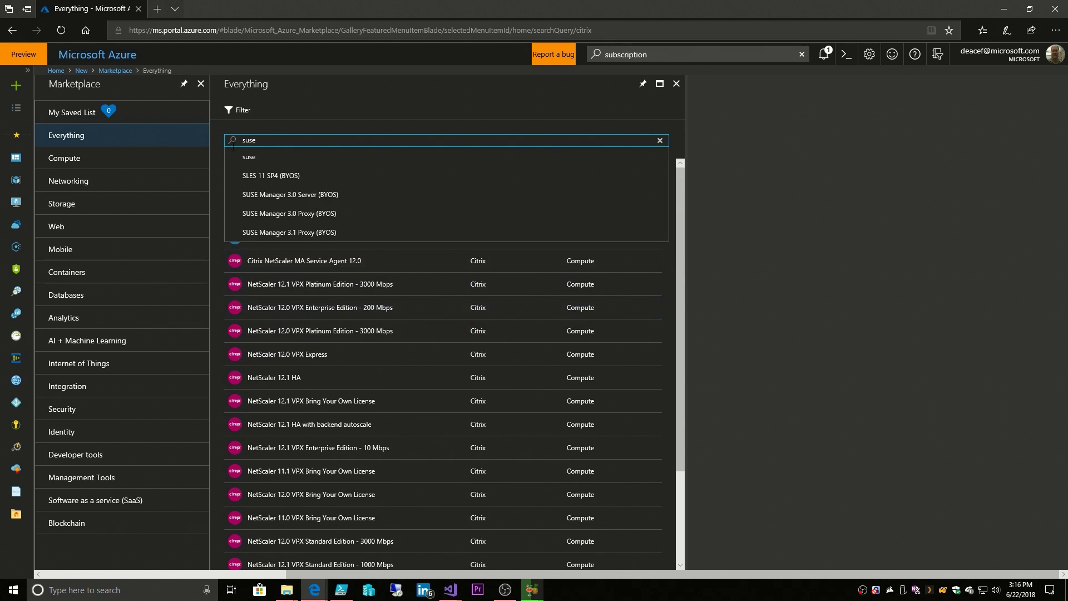
{"action": "left_click", "coordinate": [249, 155]}
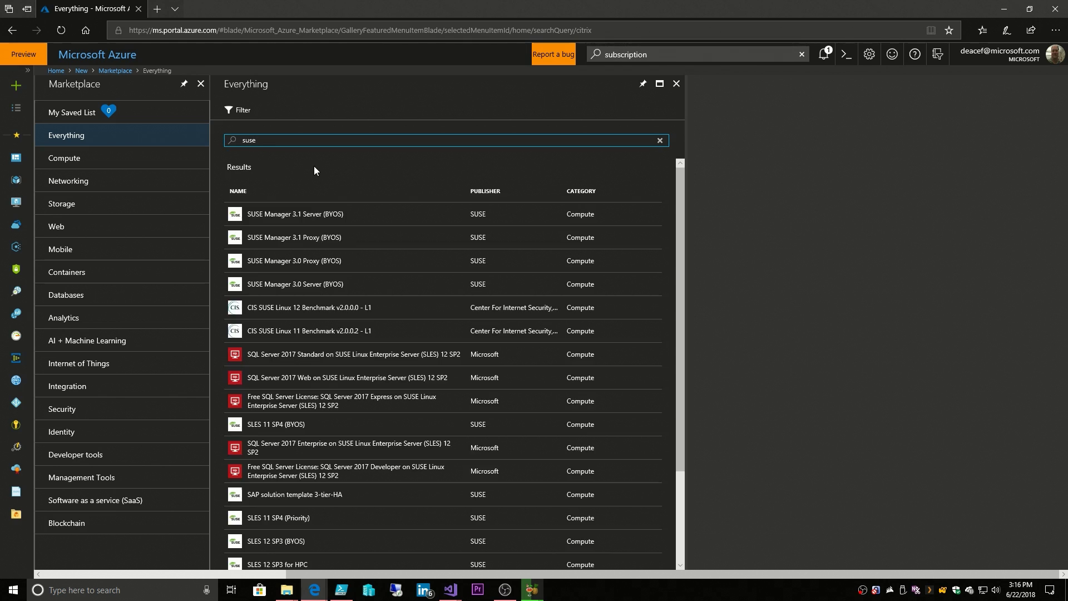
{"action": "scroll", "coordinate": [370, 255], "scroll_direction": "down", "scroll_amount": 3}
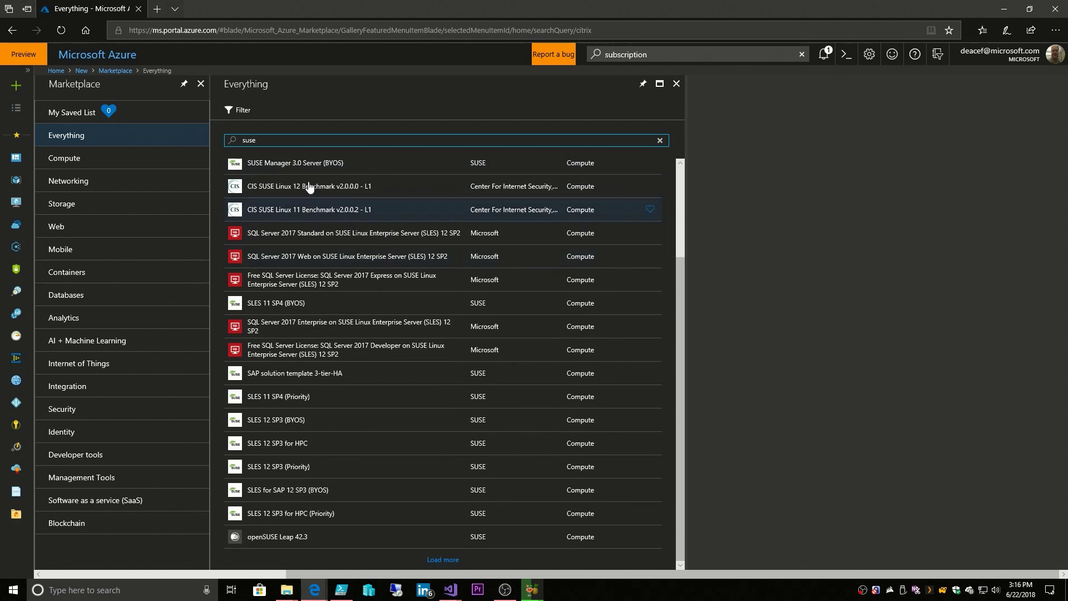
Step: Search the Marketplace for "firewall" and look through the listed products and publishers
{"action": "left_click_drag", "start_coordinate": [257, 140], "coordinate": [230, 141]}
{"action": "type", "text": "firewall"}
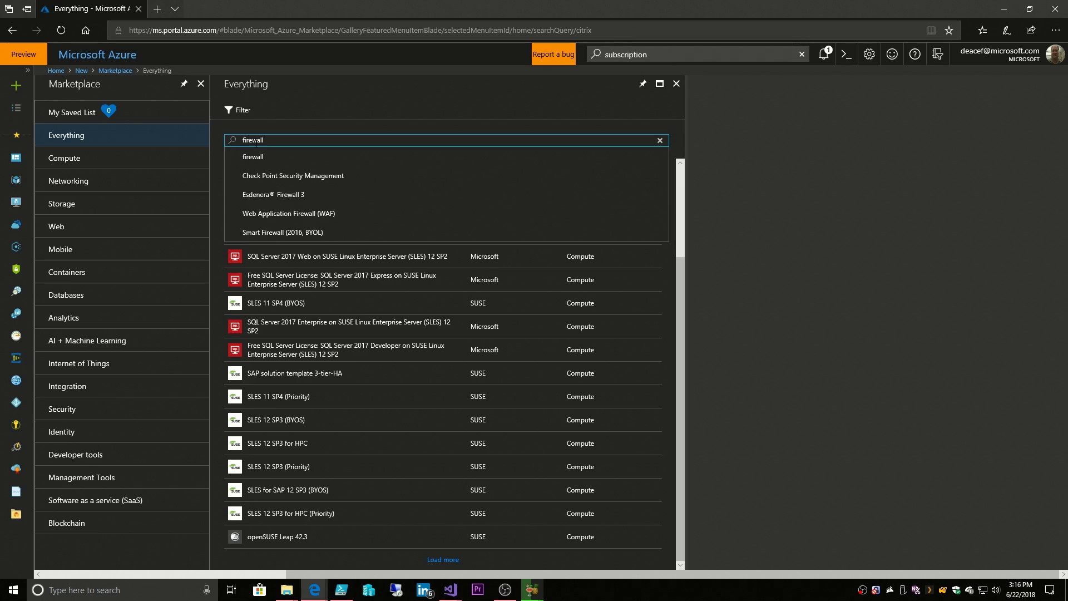
{"action": "left_click", "coordinate": [258, 156]}
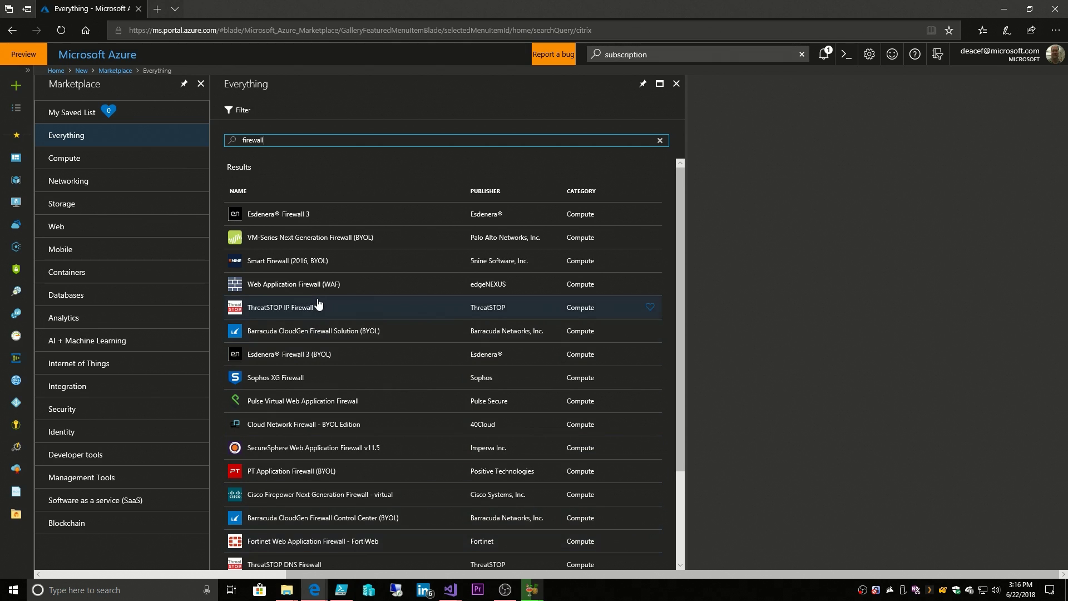
{"action": "scroll", "coordinate": [316, 305], "scroll_direction": "down", "scroll_amount": 2}
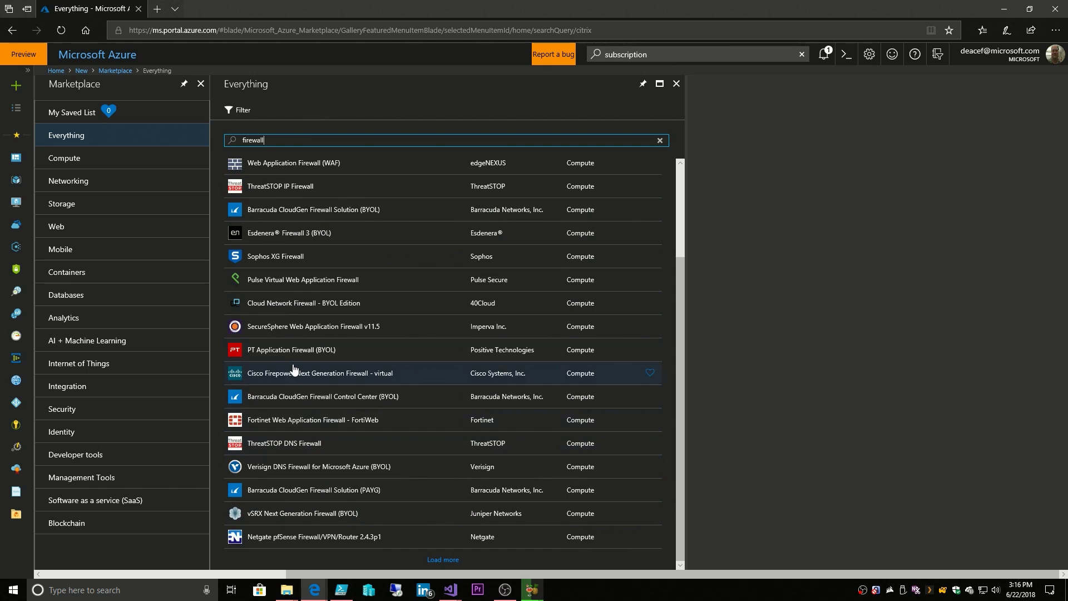
Step: Clear the Marketplace search and examine the featured offers across the Everything category, from recommendations to virtual machines
{"action": "left_click_drag", "start_coordinate": [265, 140], "coordinate": [249, 140]}
{"action": "key", "text": "BackSpace"}
{"action": "key", "text": "BackSpace"}
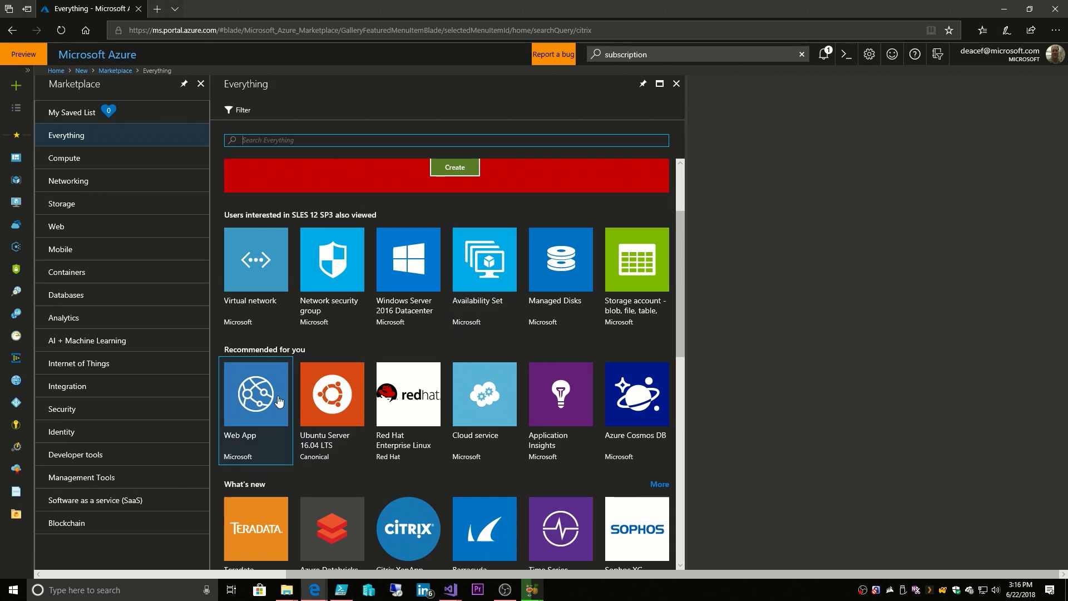
{"action": "scroll", "coordinate": [409, 395], "scroll_direction": "down", "scroll_amount": 4}
{"action": "scroll", "coordinate": [436, 417], "scroll_direction": "down", "scroll_amount": 1}
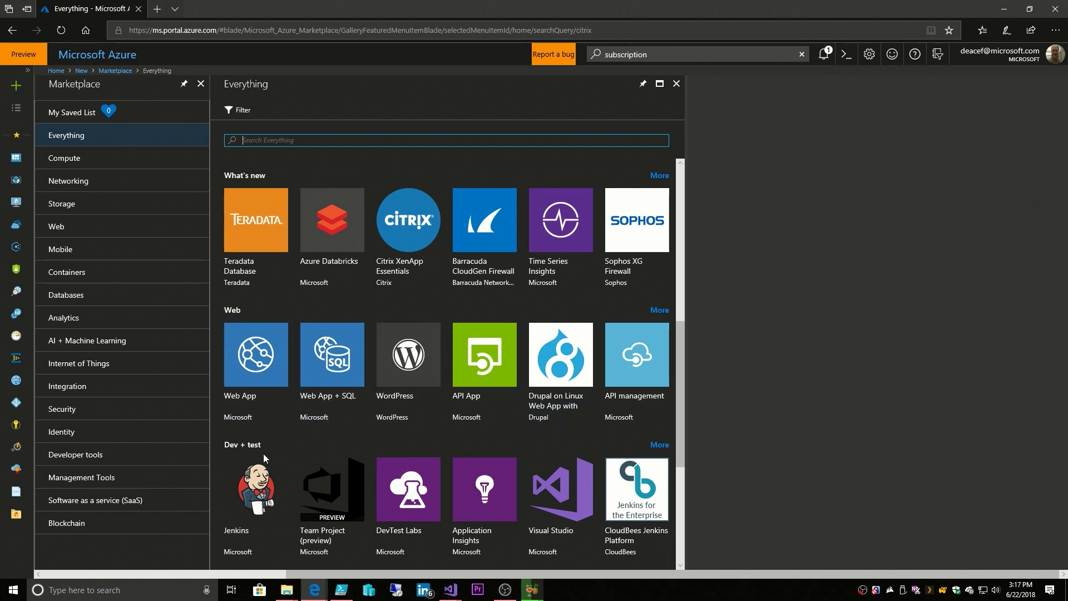
{"action": "scroll", "coordinate": [433, 460], "scroll_direction": "down", "scroll_amount": 2}
{"action": "scroll", "coordinate": [523, 434], "scroll_direction": "down", "scroll_amount": 5}
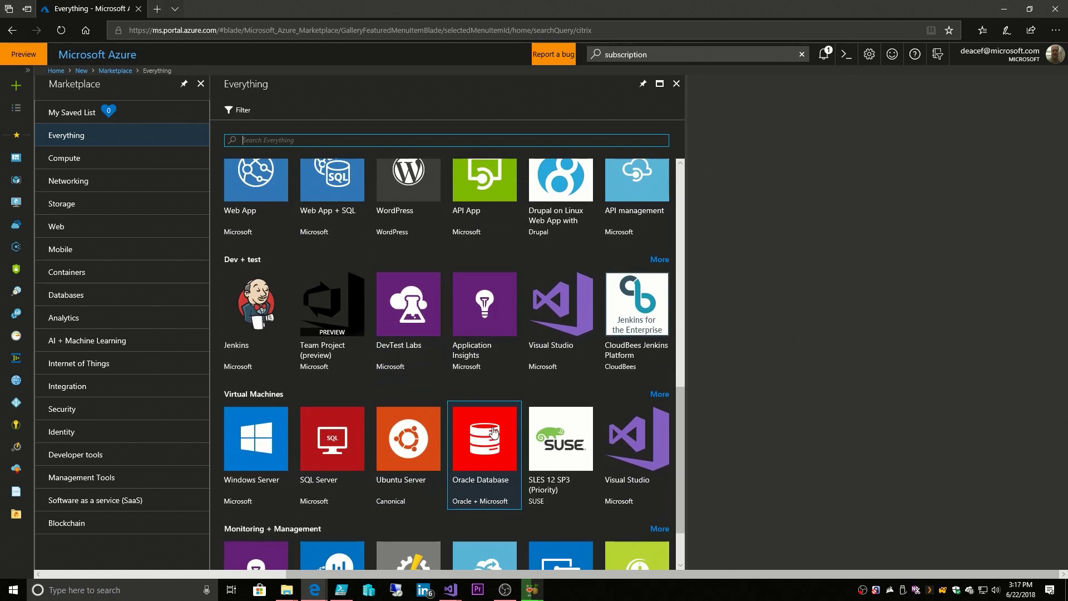
{"action": "scroll", "coordinate": [523, 434], "scroll_direction": "up", "scroll_amount": 1}
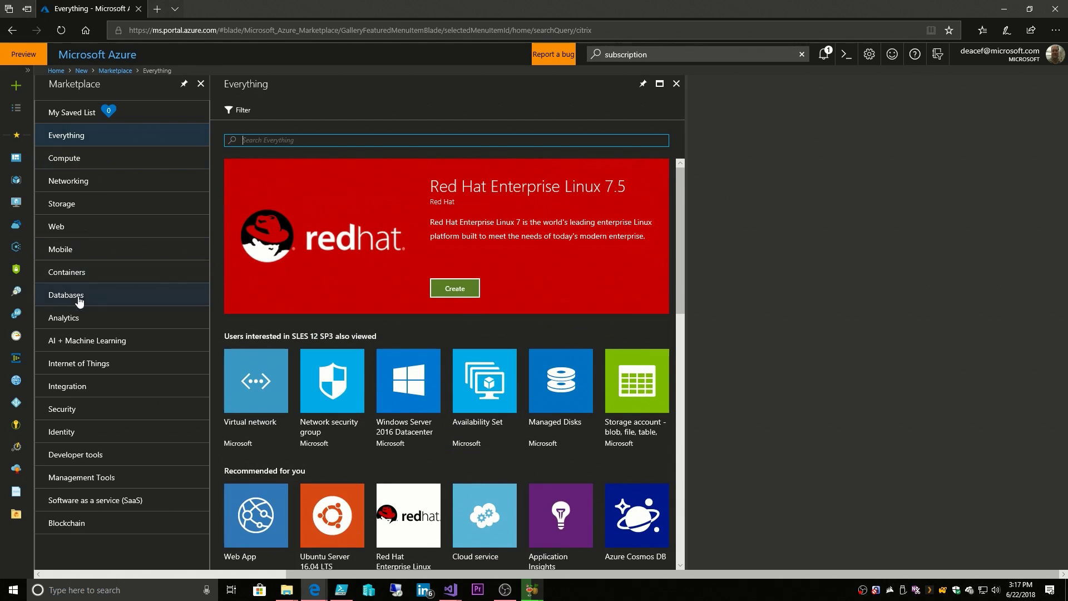
Step: Look through the Internet of Things, Identity and Management Tools categories of the Marketplace
{"action": "left_click", "coordinate": [80, 368]}
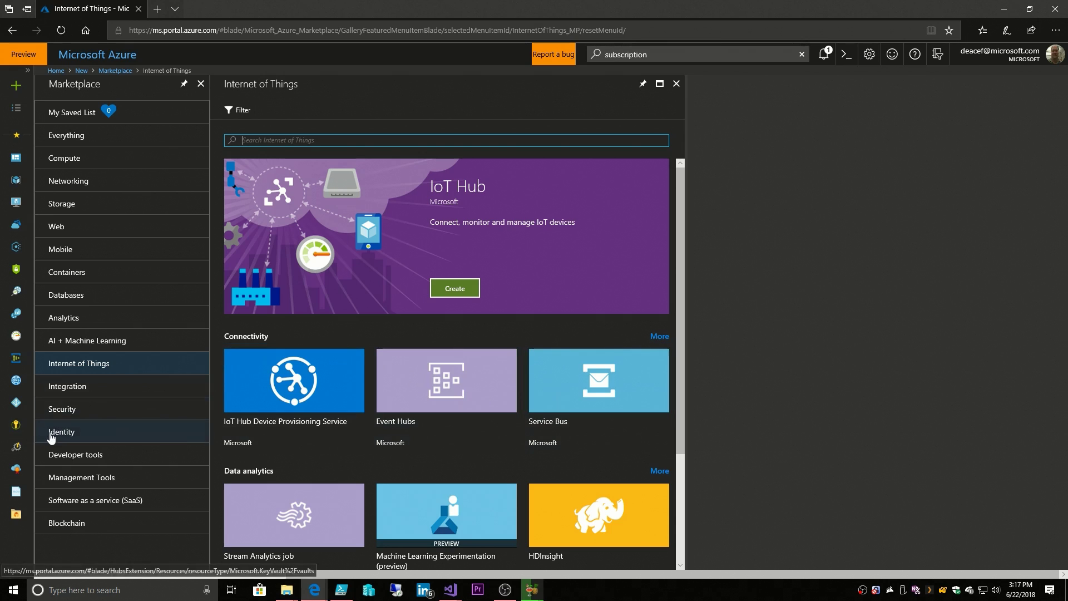
{"action": "left_click", "coordinate": [51, 436]}
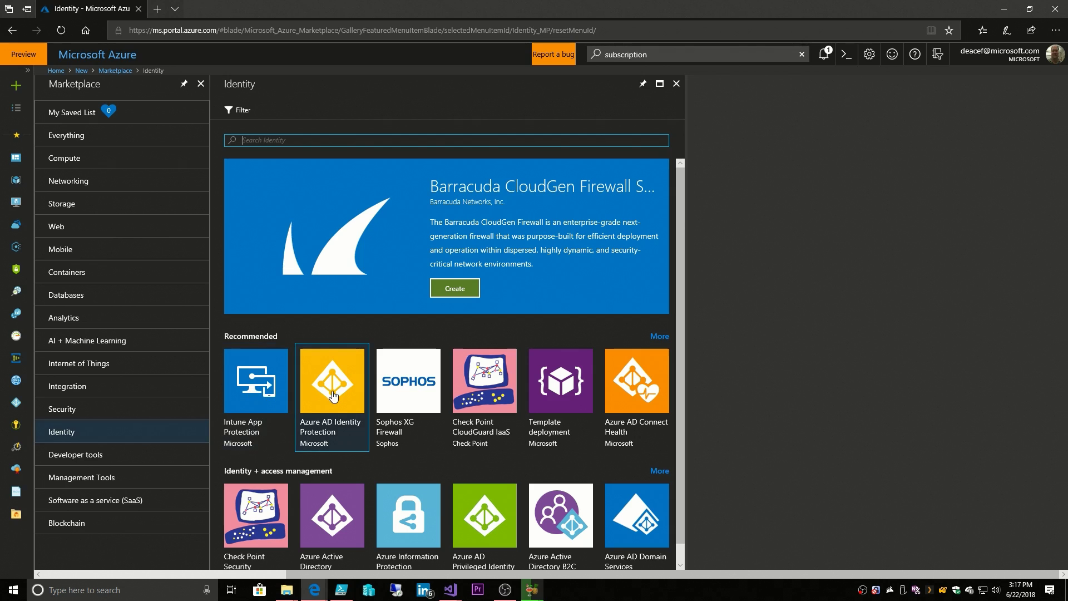
{"action": "scroll", "coordinate": [256, 389], "scroll_direction": "down", "scroll_amount": 1}
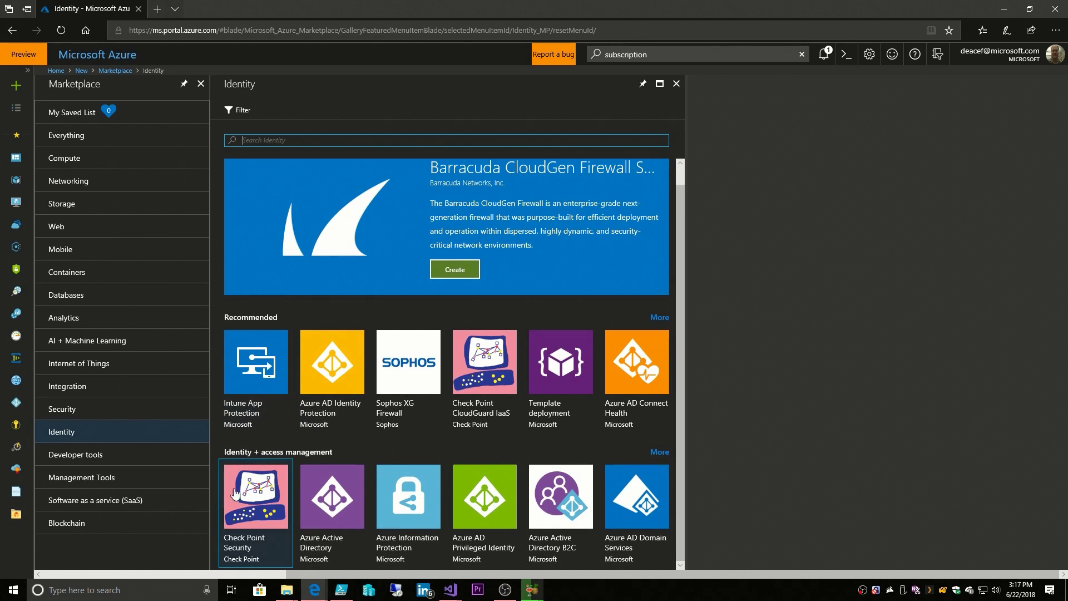
{"action": "left_click", "coordinate": [85, 480]}
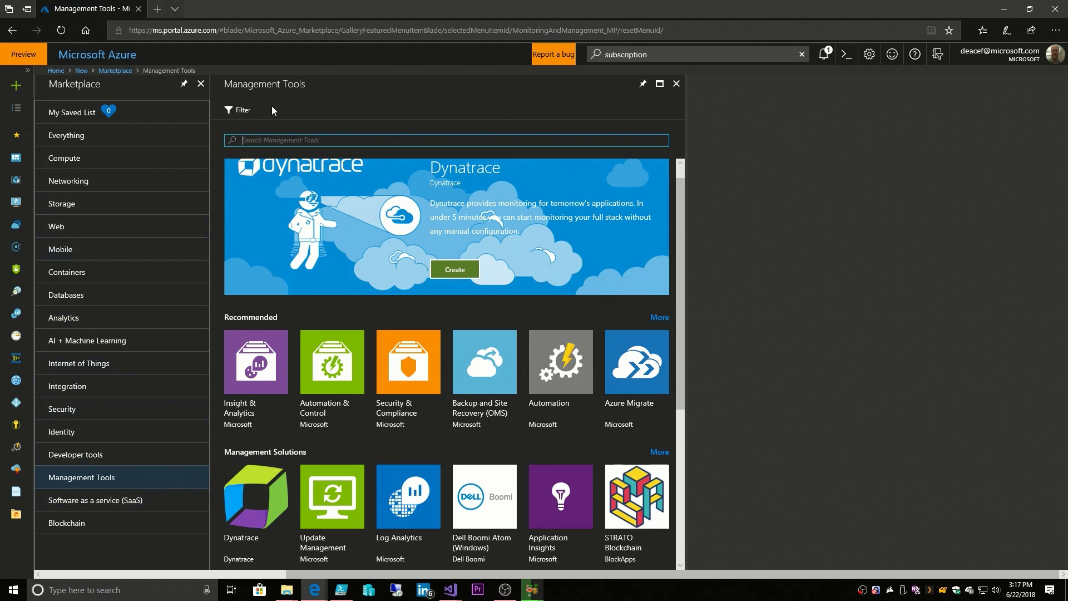
Step: Leave the category view, search for "resource group" among new resources, and start creating Microsoft's Resource group
{"action": "left_click", "coordinate": [678, 83]}
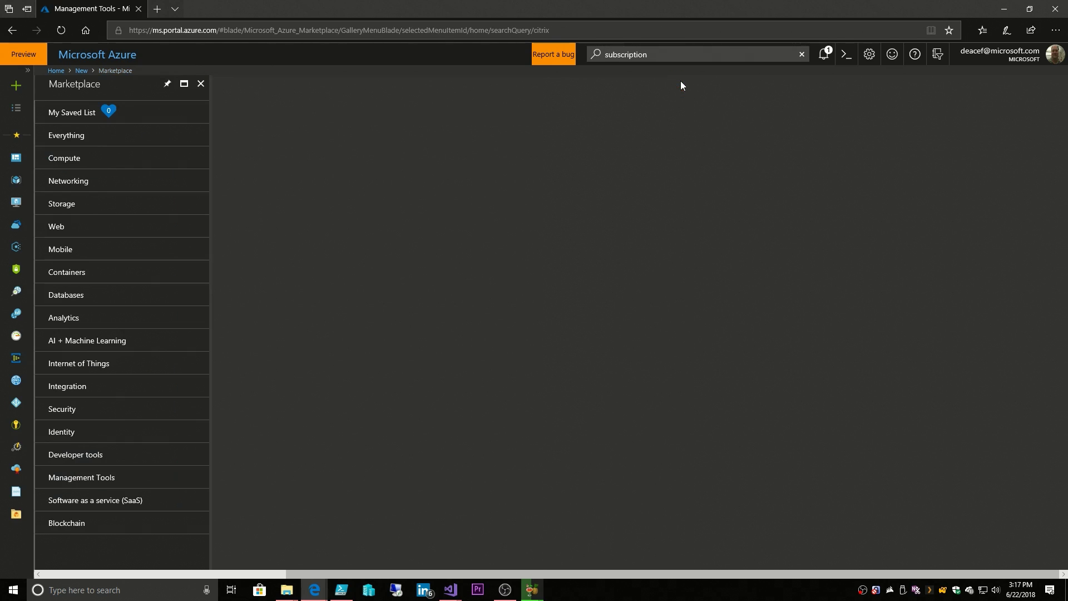
{"action": "left_click", "coordinate": [201, 84]}
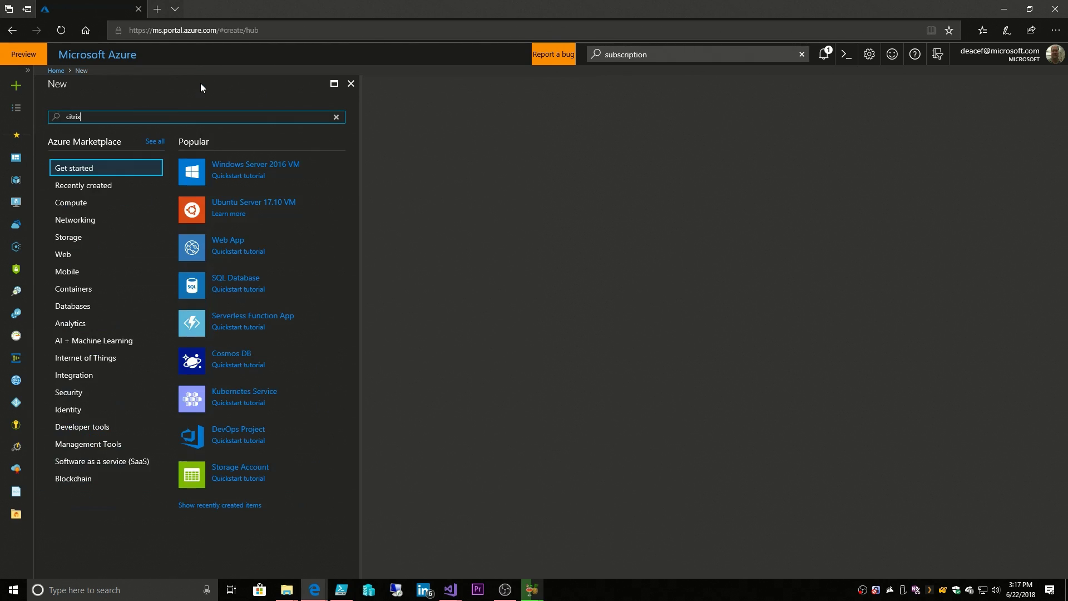
{"action": "left_click_drag", "start_coordinate": [102, 117], "coordinate": [40, 112]}
{"action": "type", "text": "resource"}
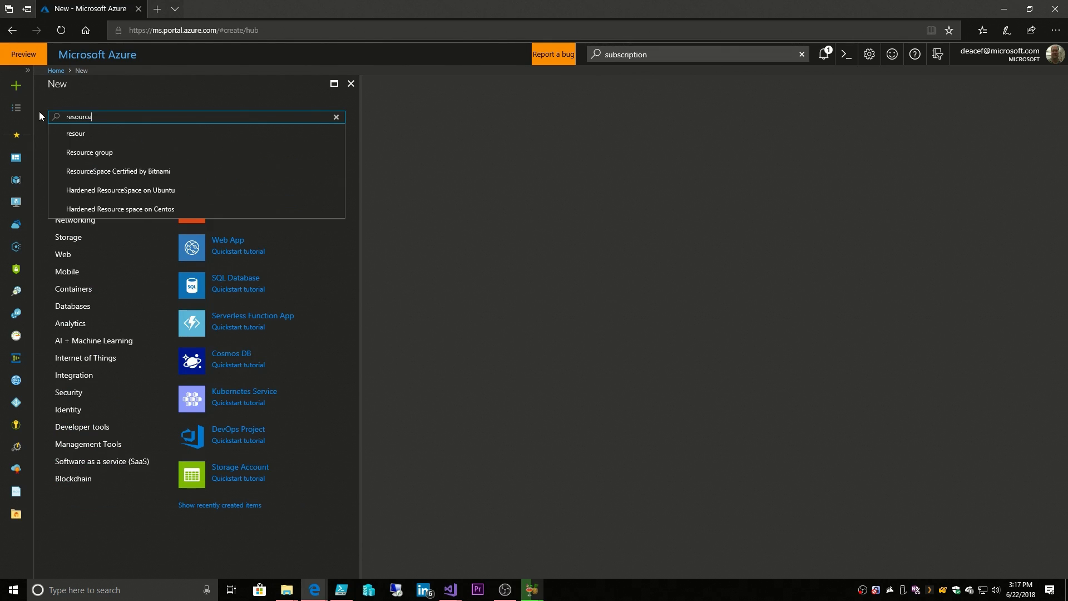
{"action": "type", "text": " group"}
{"action": "key", "text": "Return"}
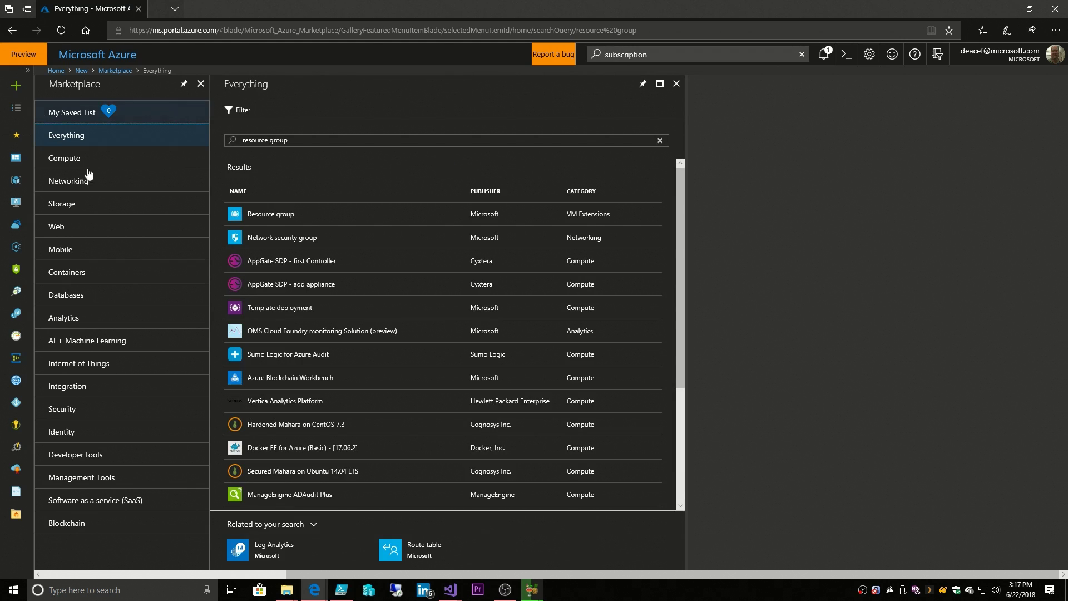
{"action": "left_click", "coordinate": [263, 216]}
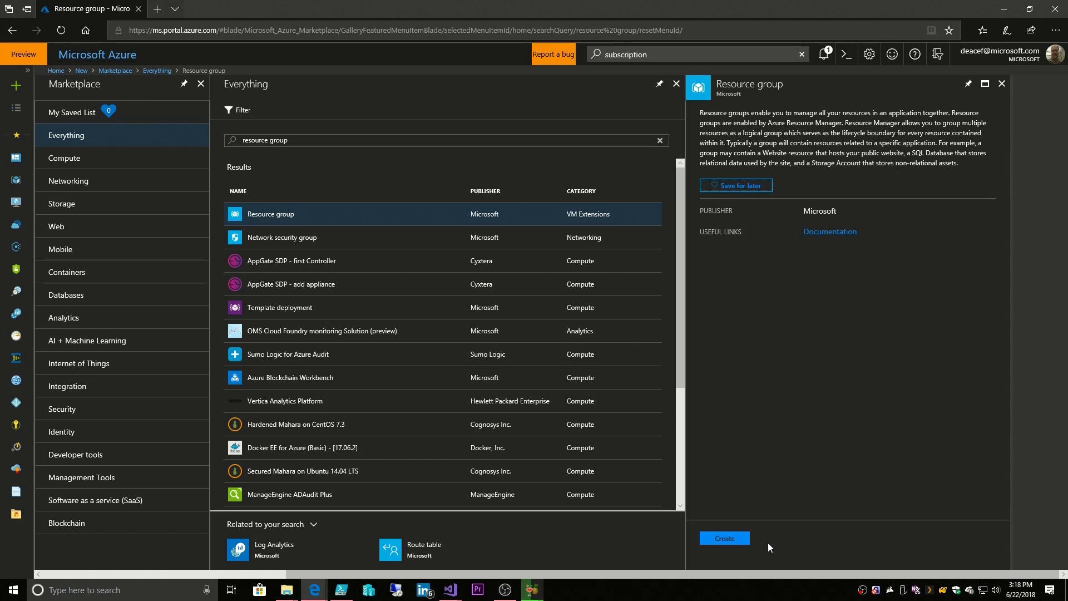
{"action": "left_click", "coordinate": [734, 536]}
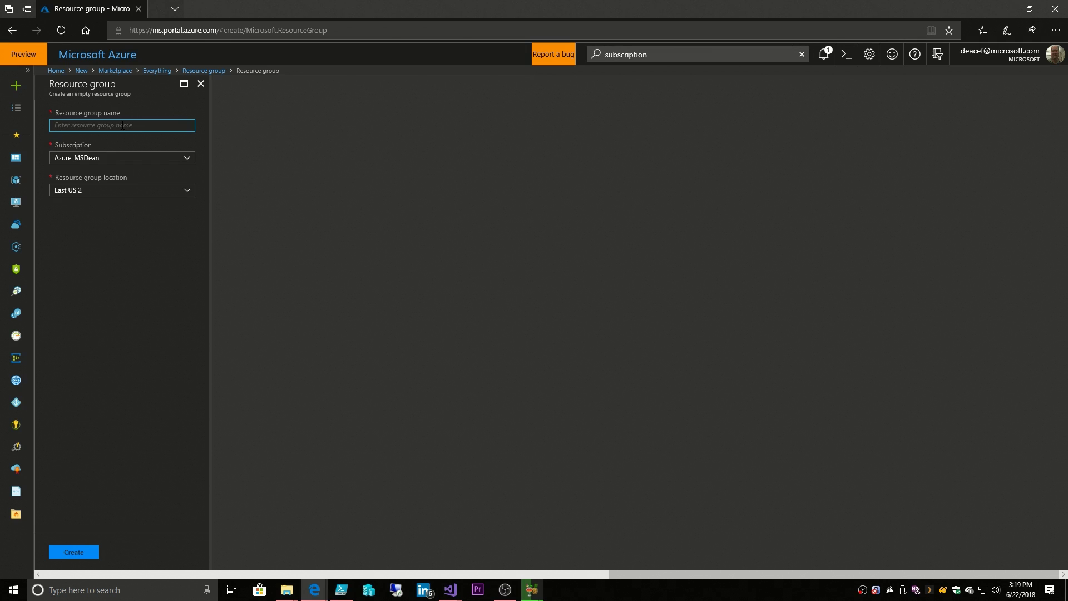
Step: Try "my resource group" as the resource group name and check the naming rules
{"action": "type", "text": "my resource group"}
{"action": "key", "text": "Tab"}
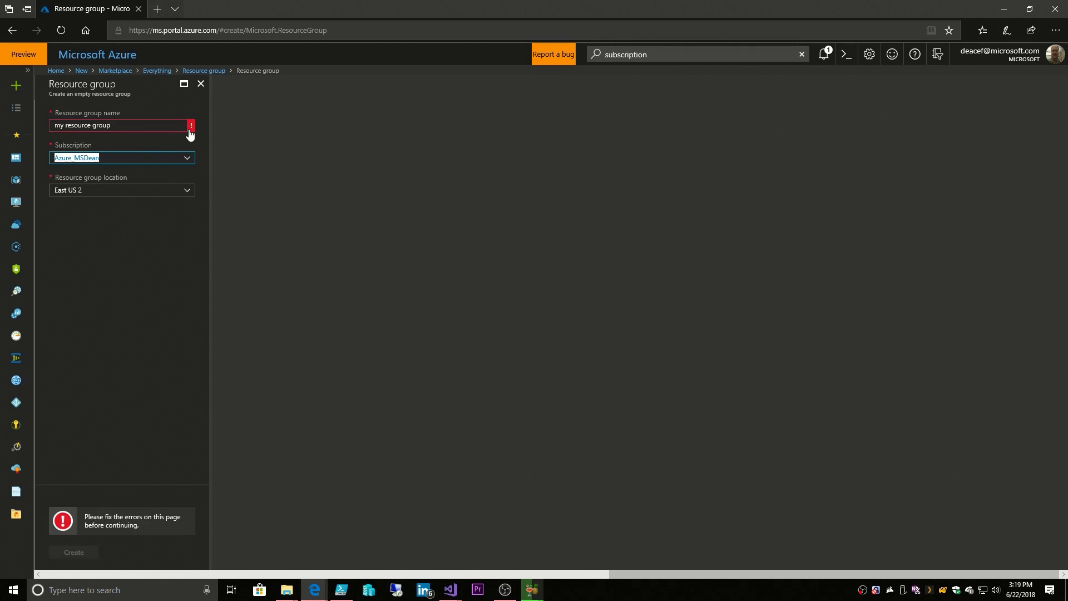
{"action": "mouse_move", "coordinate": [192, 131]}
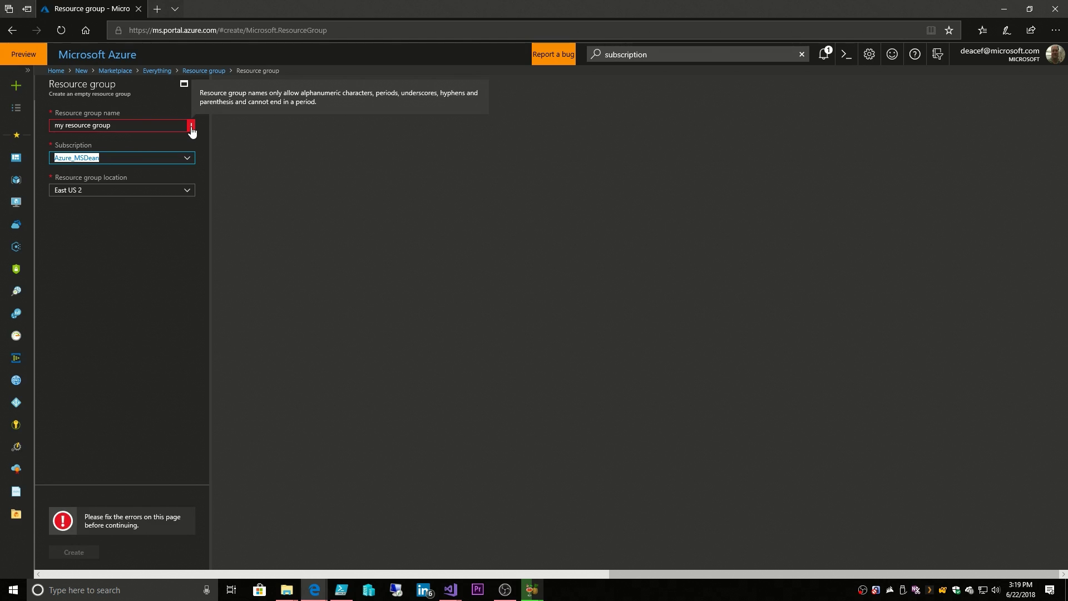
Step: Replace the spaces in the resource group name with hyphens so it reads my-resource-group
{"action": "left_click", "coordinate": [156, 125]}
{"action": "key", "text": "shift+Left"}
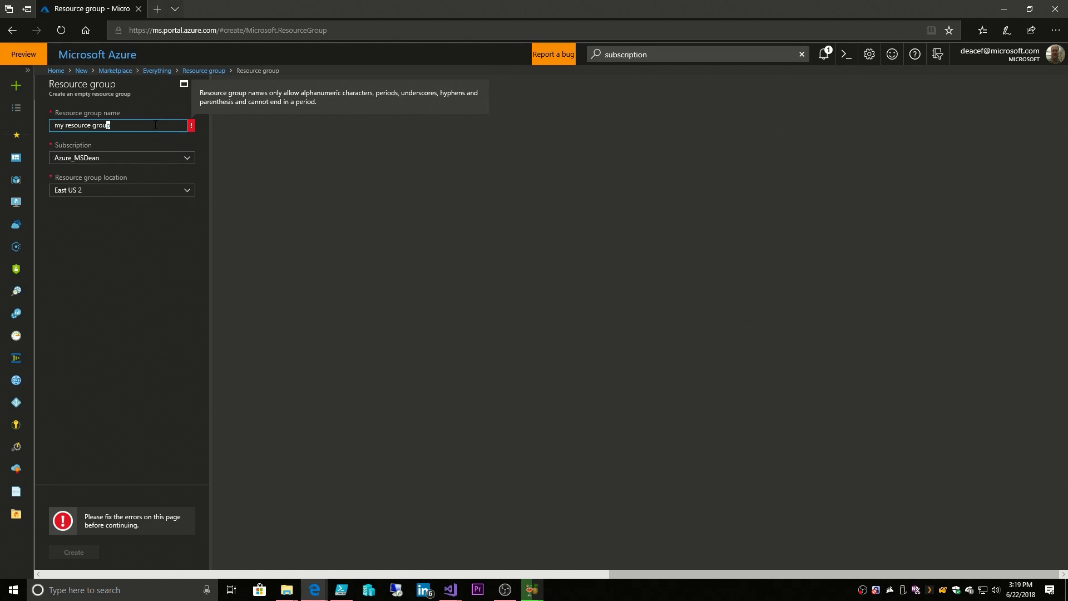
{"action": "key", "text": "Left"}
{"action": "left_click", "coordinate": [93, 125]}
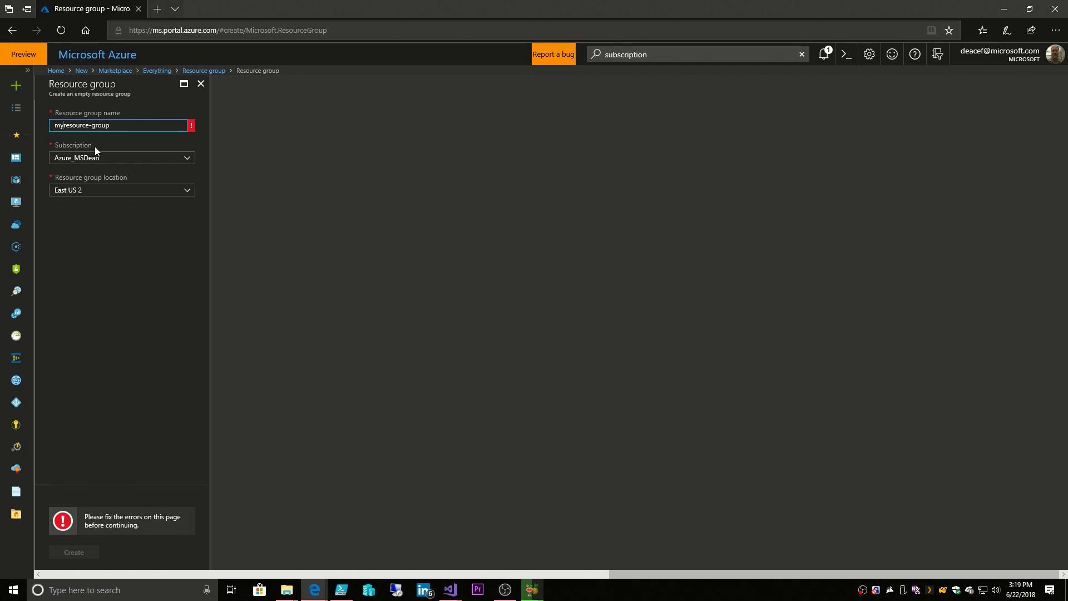
{"action": "type", "text": "-"}
{"action": "key", "text": "Tab"}
Step: Swap the second hyphen for an underscore so the resource group name reads my-resource_group
{"action": "left_click", "coordinate": [91, 126]}
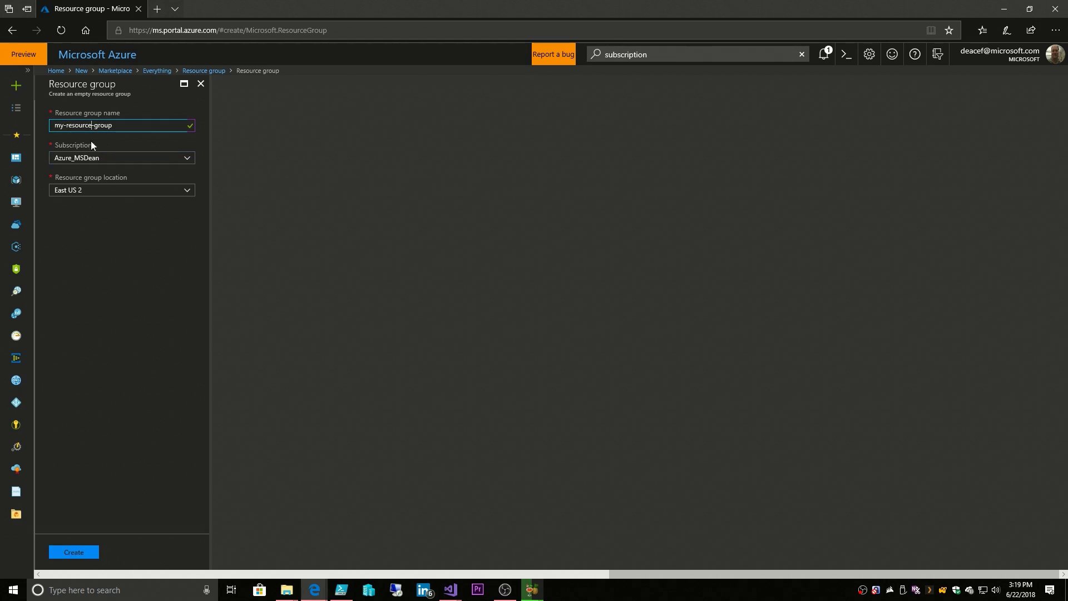
{"action": "key", "text": "Delete"}
{"action": "type", "text": "_"}
{"action": "key", "text": "Tab"}
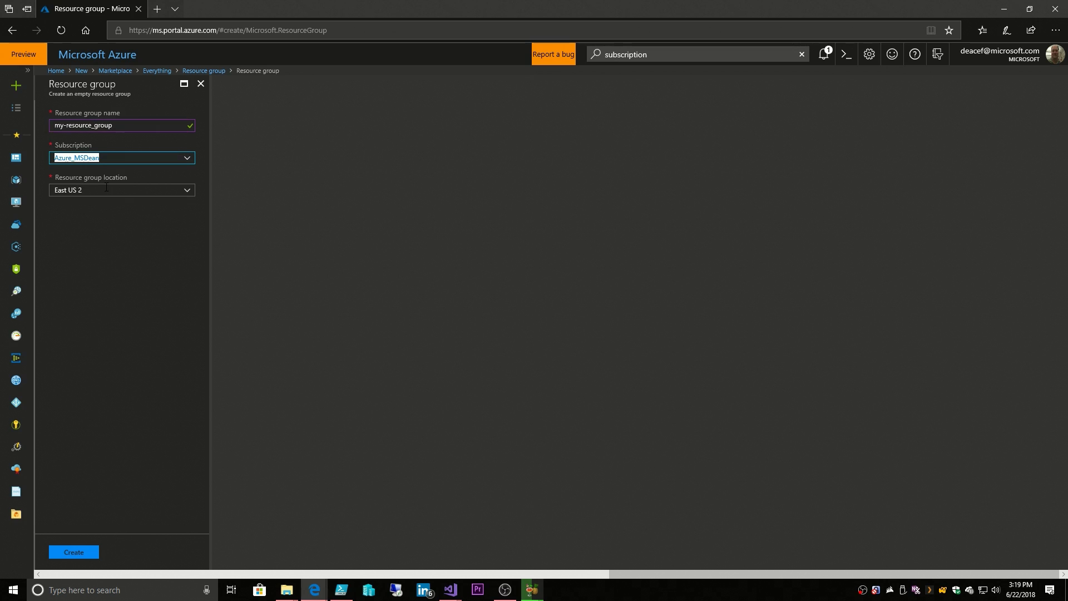
Step: Set the resource group name to AzureAcademy
{"action": "left_click", "coordinate": [93, 125]}
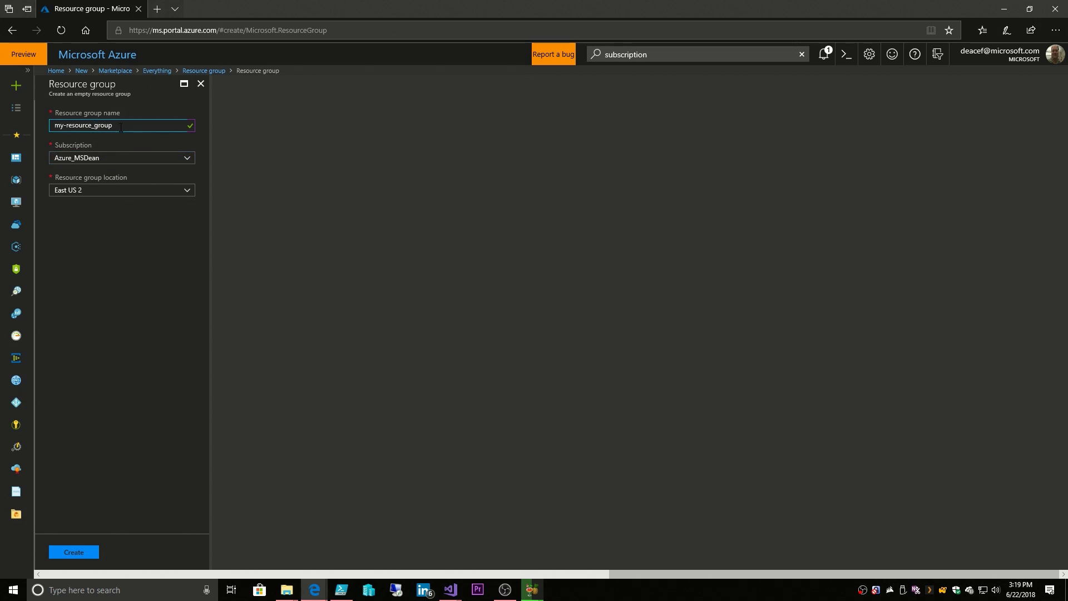
{"action": "left_click_drag", "start_coordinate": [121, 124], "coordinate": [57, 126]}
{"action": "type", "text": "Azure A"}
{"action": "key", "text": "BackSpace"}
{"action": "key", "text": "BackSpace"}
{"action": "type", "text": "Academy"}
{"action": "key", "text": "Tab"}
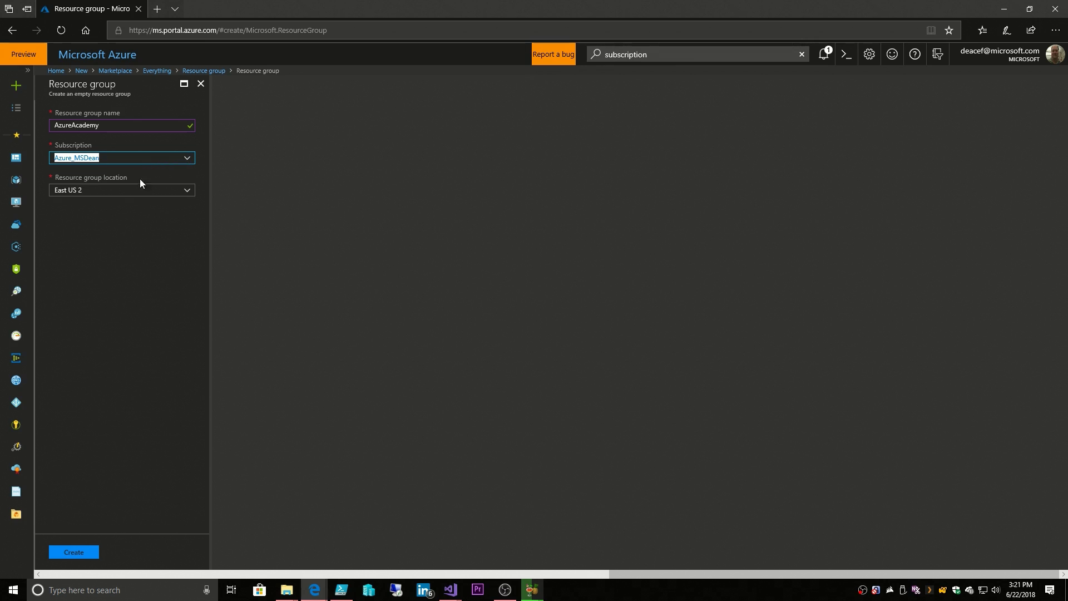
Step: Set the resource group location to East US and create the resource group
{"action": "left_click", "coordinate": [188, 193]}
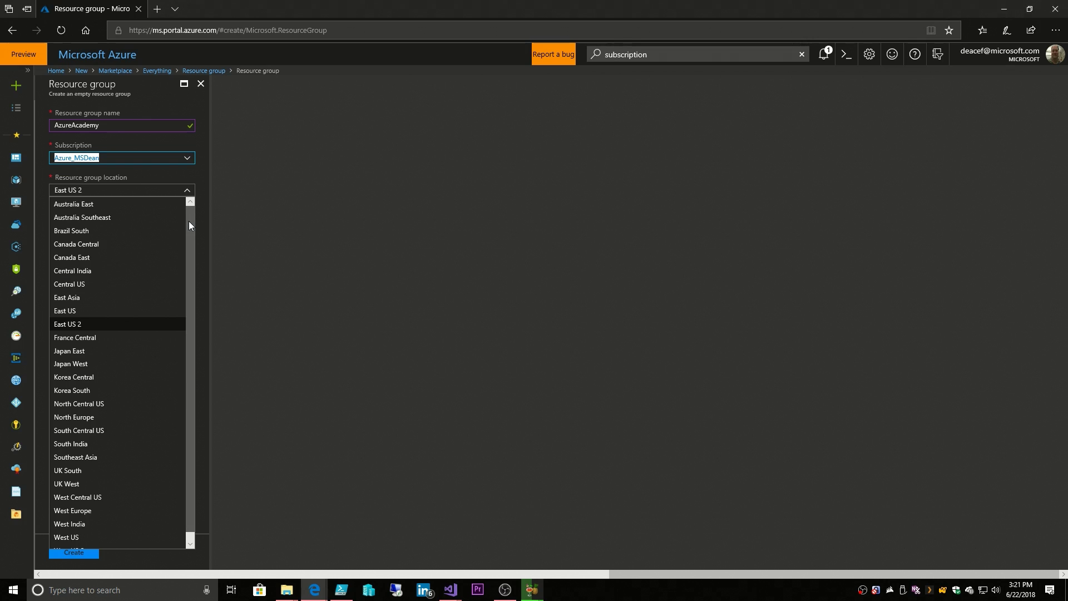
{"action": "mouse_move", "coordinate": [189, 221]}
{"action": "left_mouse_down"}
{"action": "mouse_move", "coordinate": [192, 249]}
{"action": "mouse_move", "coordinate": [194, 211]}
{"action": "left_mouse_up"}
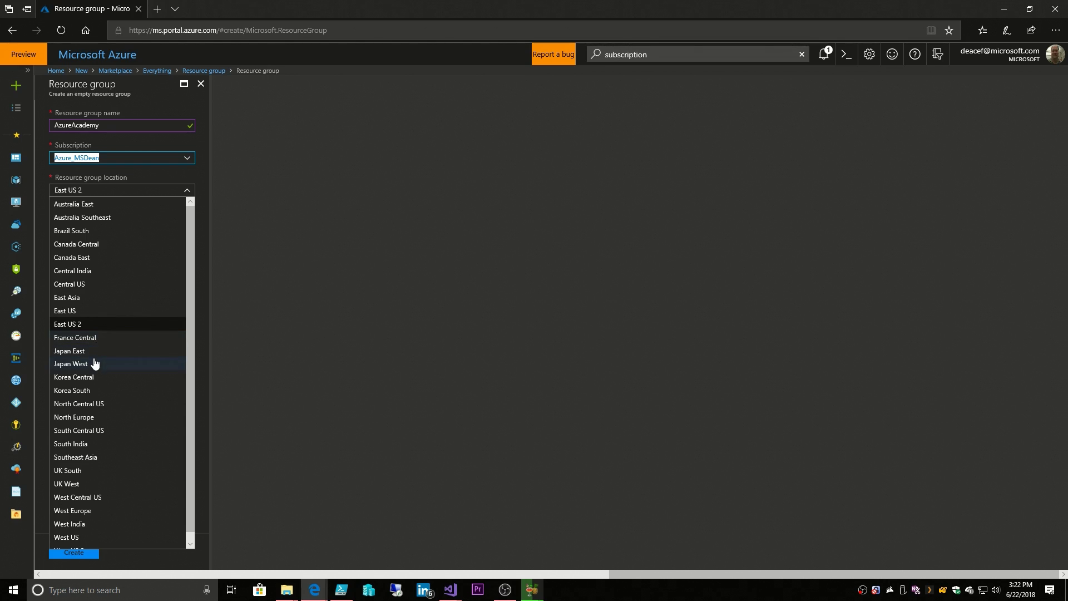
{"action": "left_click", "coordinate": [74, 312]}
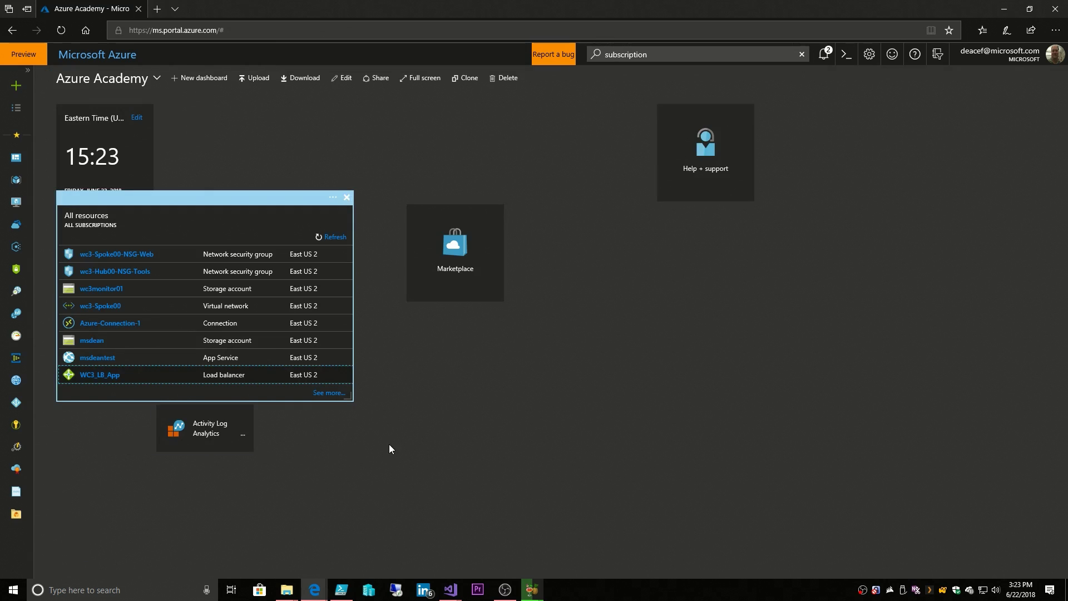
Step: Go to the AzureAcademy resource group from its creation notification and check the service names in the expanded portal navigation
{"action": "left_click", "coordinate": [824, 55]}
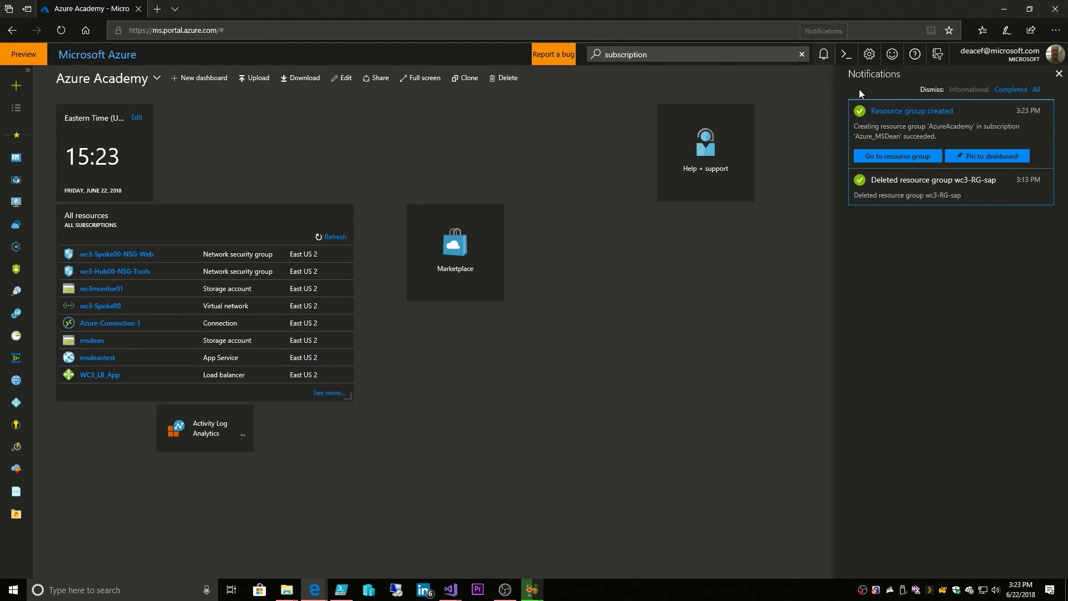
{"action": "left_click", "coordinate": [900, 157]}
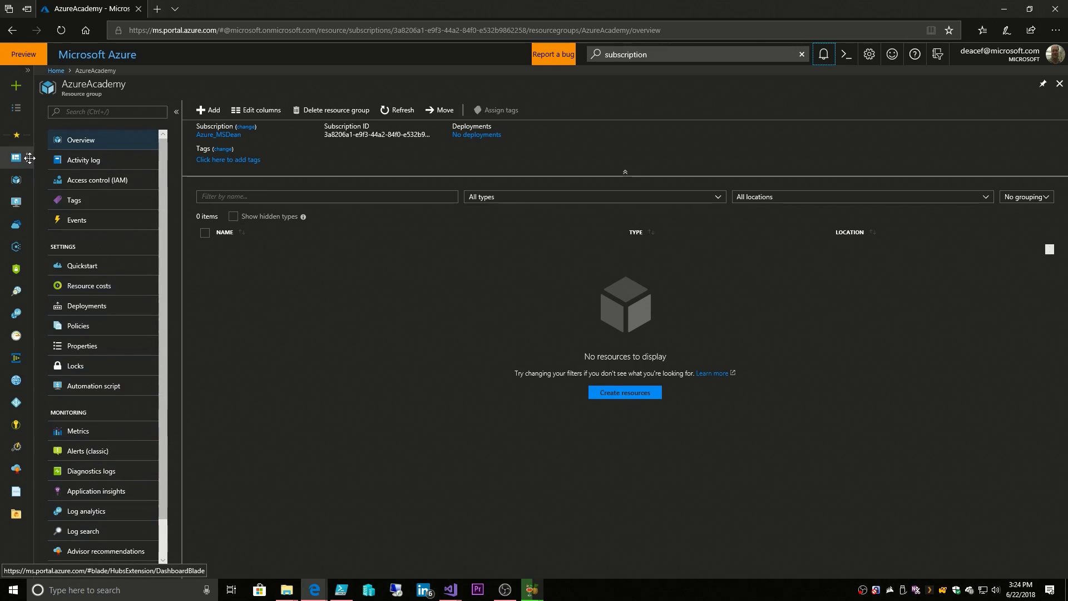
{"action": "left_click", "coordinate": [27, 73]}
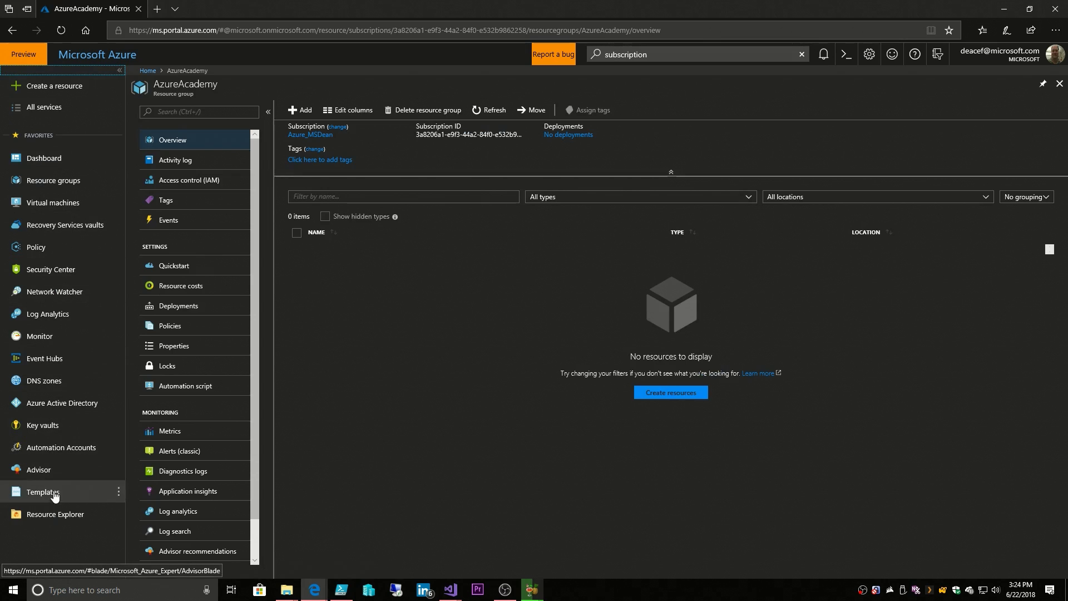
{"action": "left_click", "coordinate": [119, 71]}
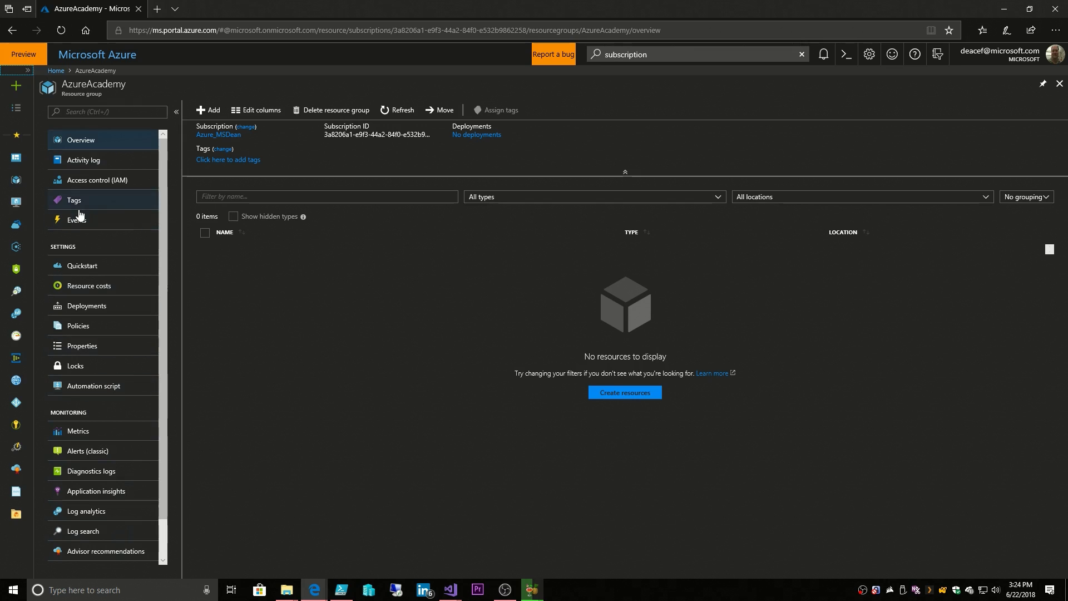
Step: Open AzureAcademy from the list of all resource groups and collapse that list
{"action": "left_click", "coordinate": [15, 182]}
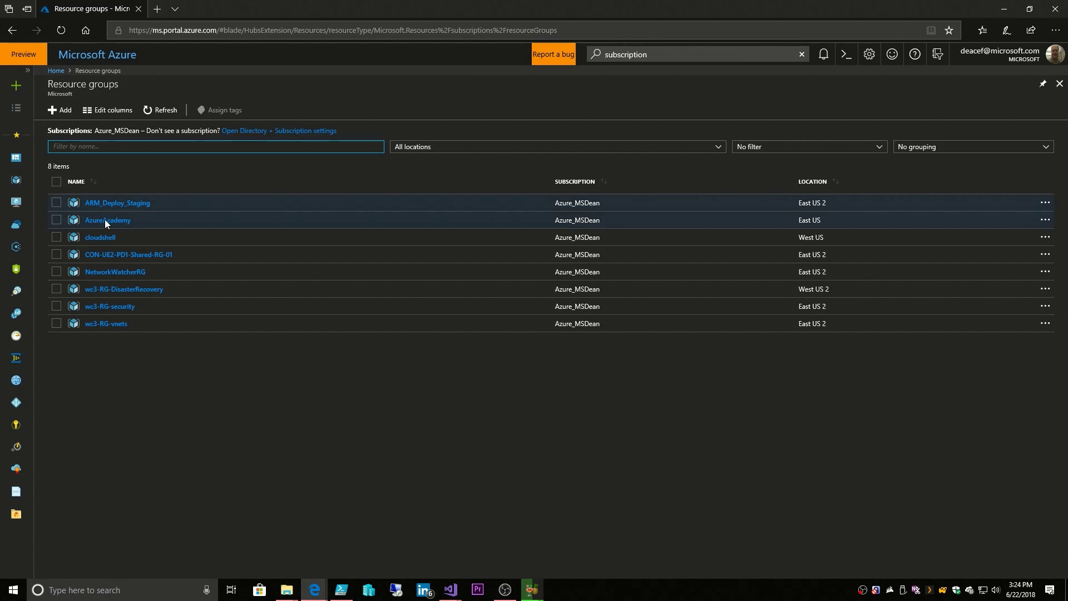
{"action": "left_click", "coordinate": [106, 221]}
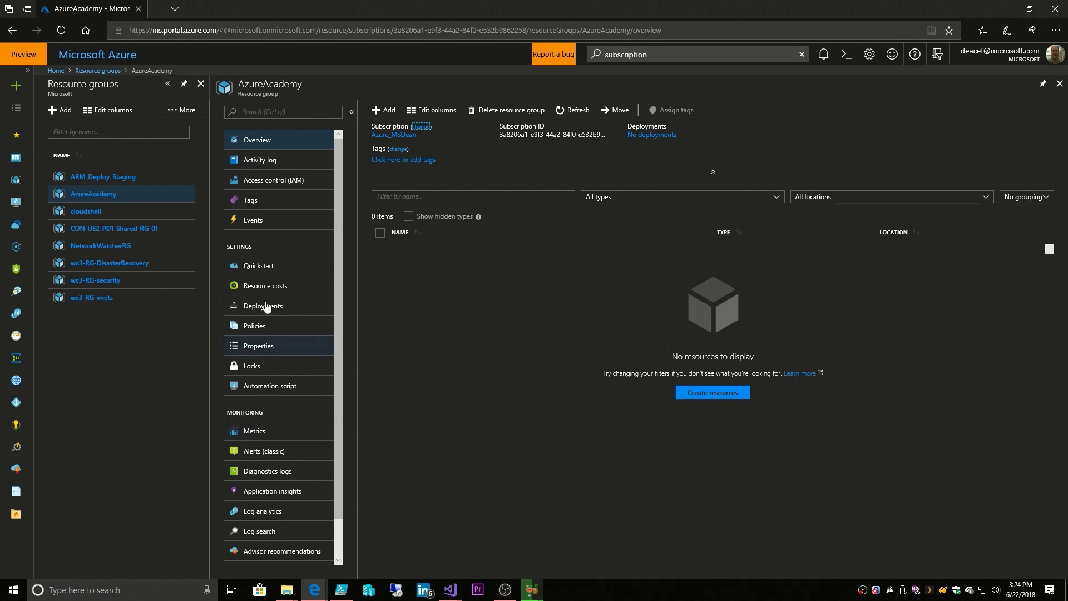
{"action": "left_click", "coordinate": [167, 84]}
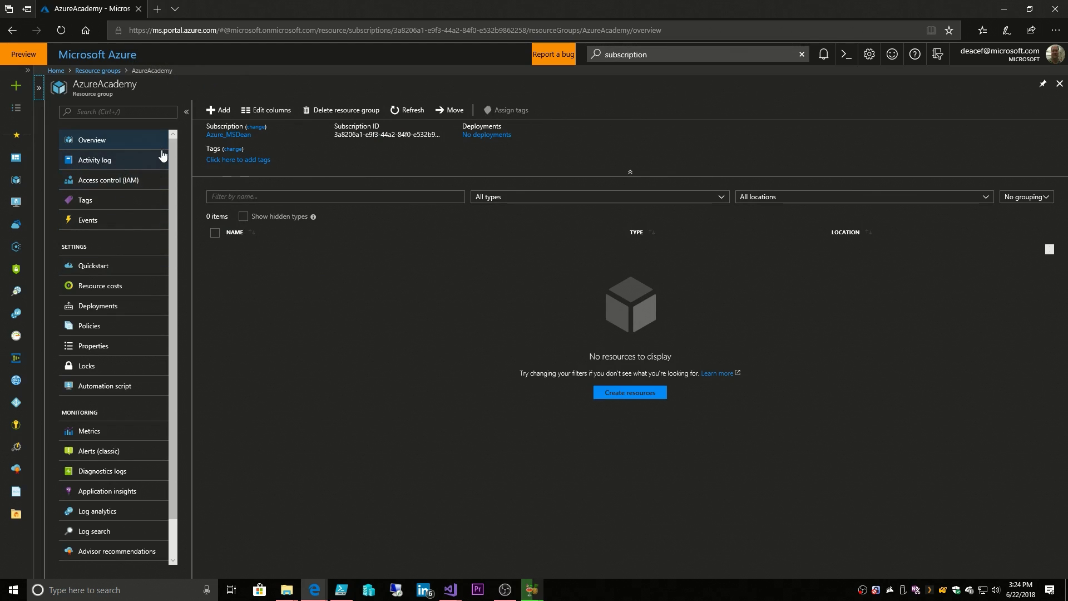
Step: Examine AzureAcademy's properties, highlighting its subscription ID and full resource ID, and view its locks
{"action": "mouse_move", "coordinate": [172, 146]}
{"action": "left_mouse_down"}
{"action": "mouse_move", "coordinate": [171, 251]}
{"action": "mouse_move", "coordinate": [173, 148]}
{"action": "left_mouse_up"}
{"action": "left_click", "coordinate": [109, 348]}
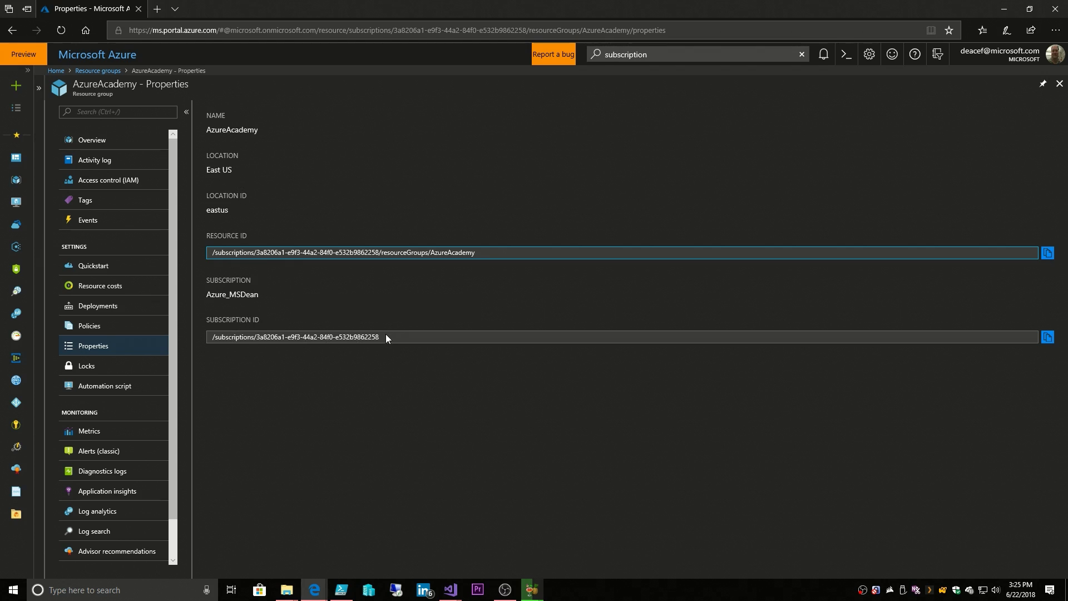
{"action": "left_click_drag", "start_coordinate": [385, 333], "coordinate": [256, 340]}
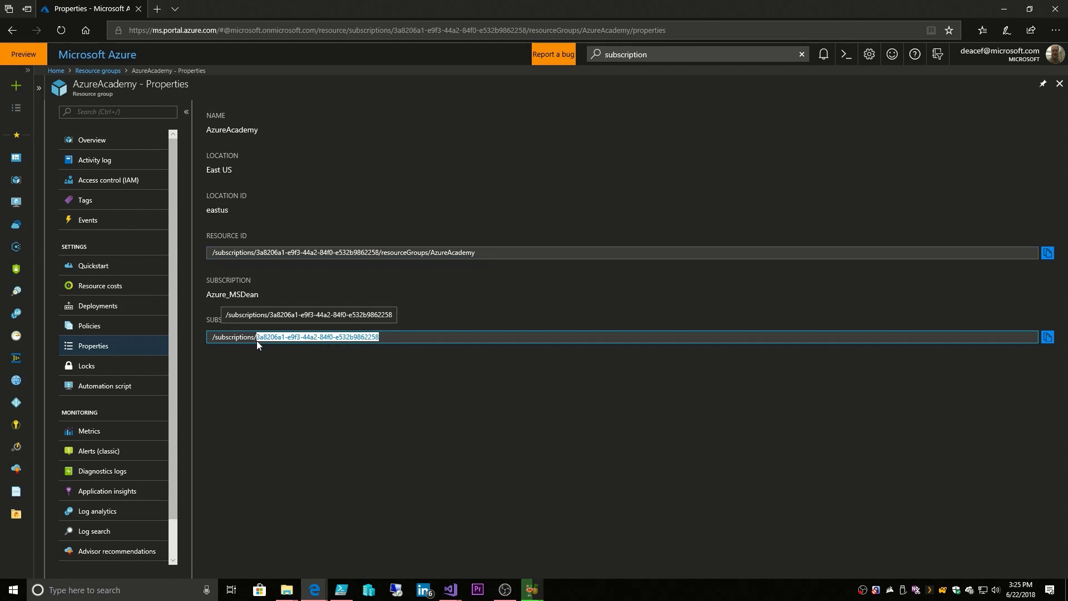
{"action": "left_click", "coordinate": [259, 352]}
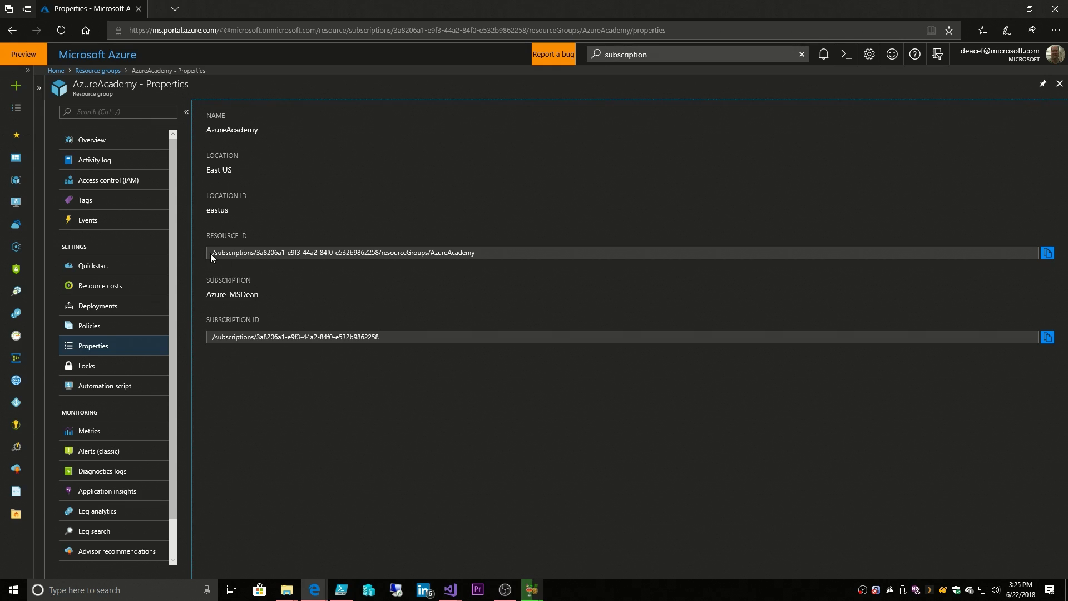
{"action": "left_click_drag", "start_coordinate": [210, 251], "coordinate": [502, 252]}
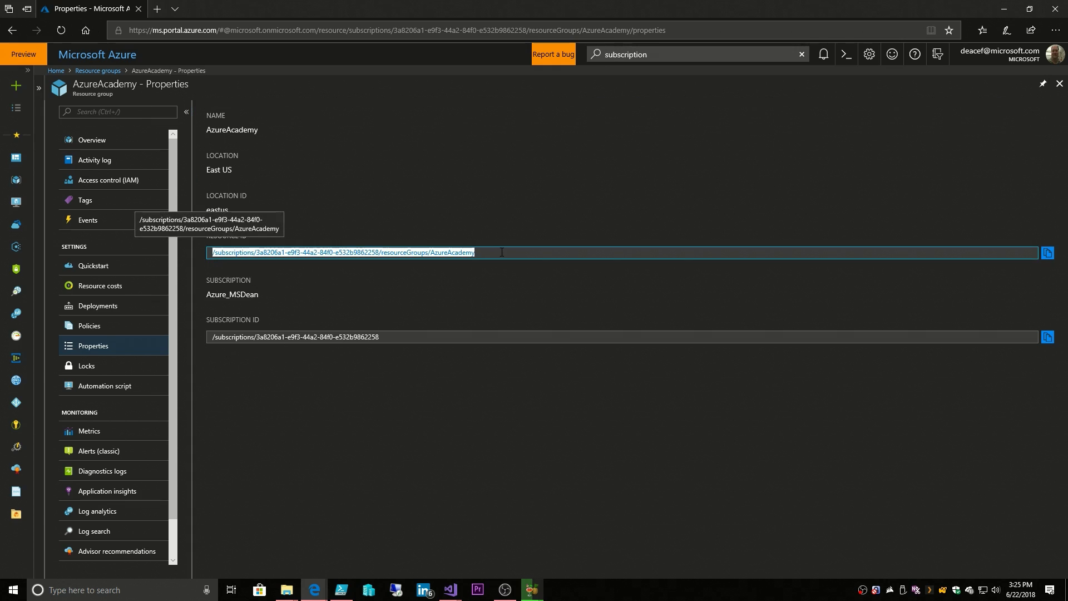
{"action": "left_click", "coordinate": [477, 279]}
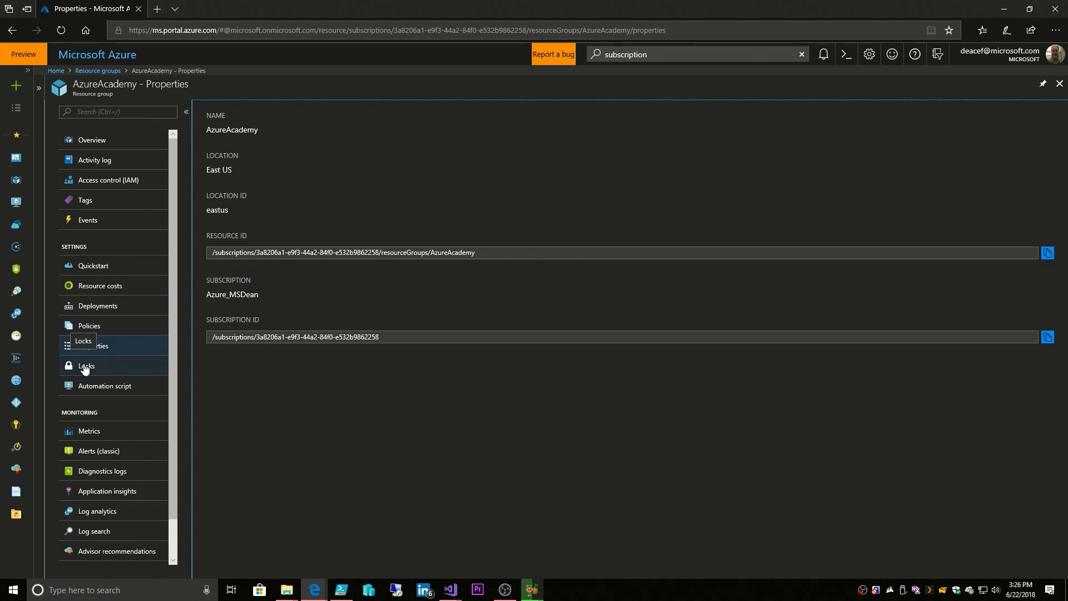
{"action": "left_click", "coordinate": [85, 368]}
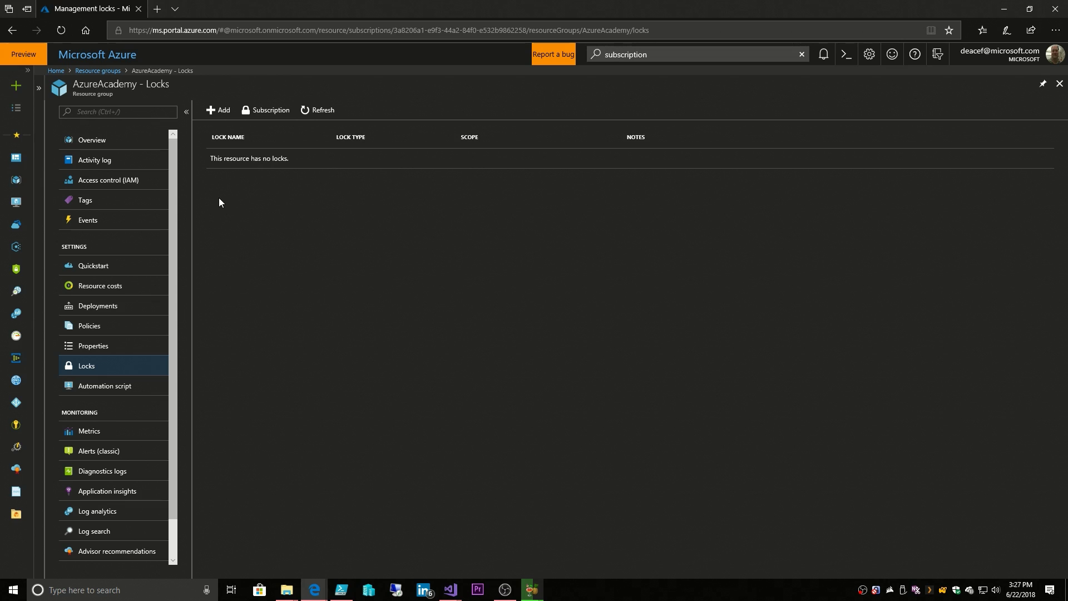
Step: Examine AzureAcademy's automation script in its CLI, PowerShell, .NET and Ruby versions, and return to the template
{"action": "left_click", "coordinate": [123, 390]}
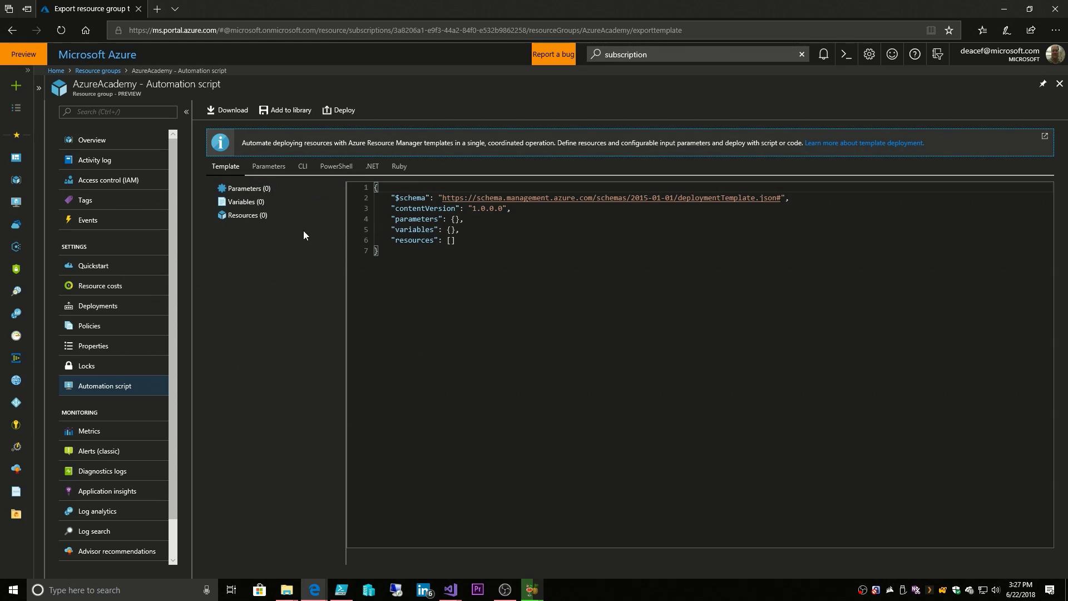
{"action": "left_click", "coordinate": [302, 171]}
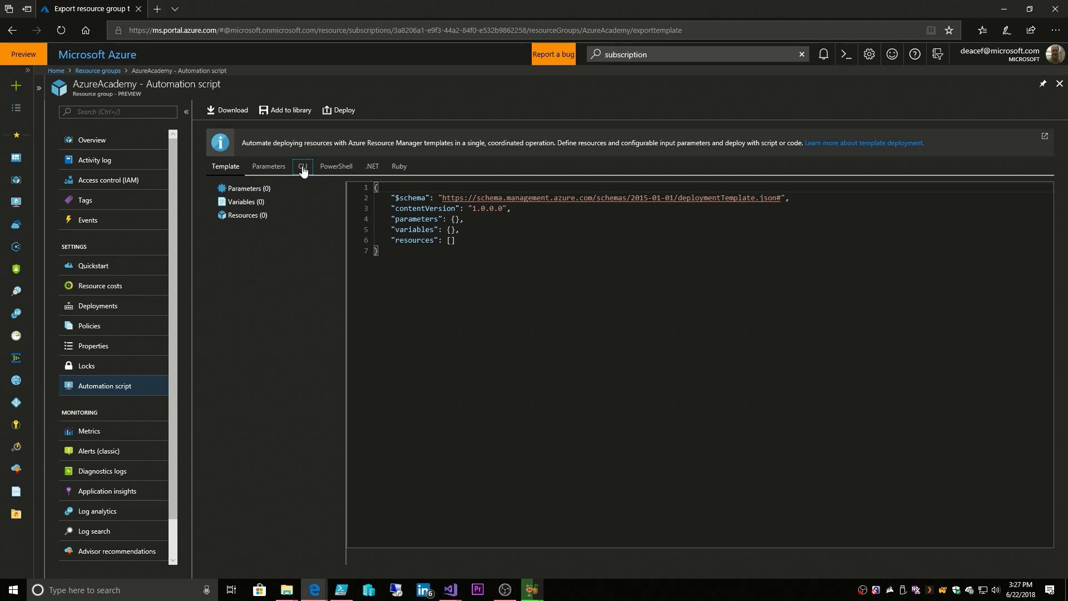
{"action": "left_click", "coordinate": [339, 171]}
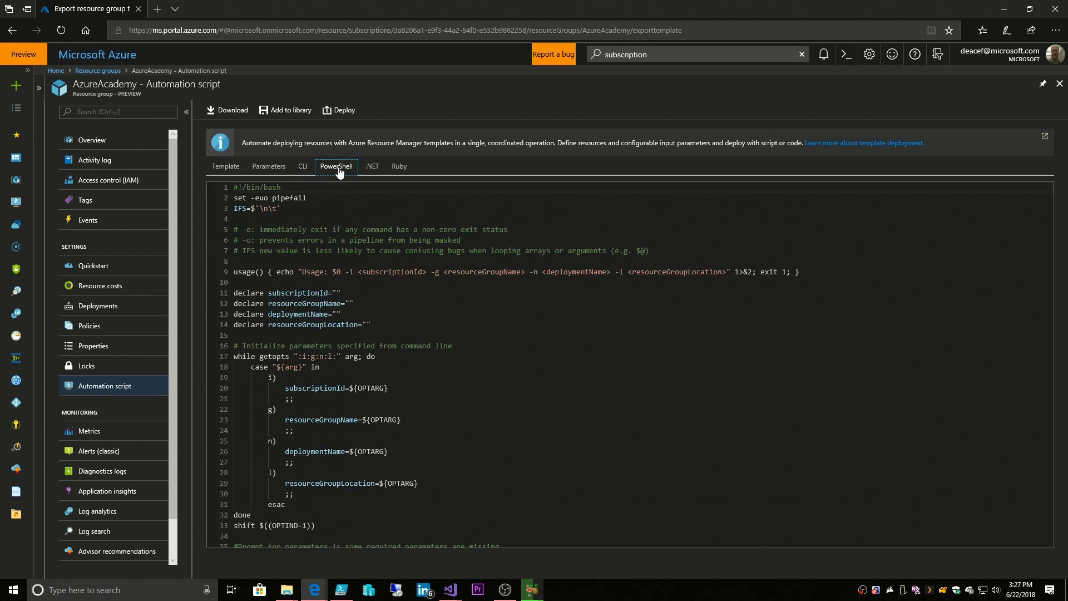
{"action": "left_click", "coordinate": [381, 171]}
{"action": "left_click", "coordinate": [399, 168]}
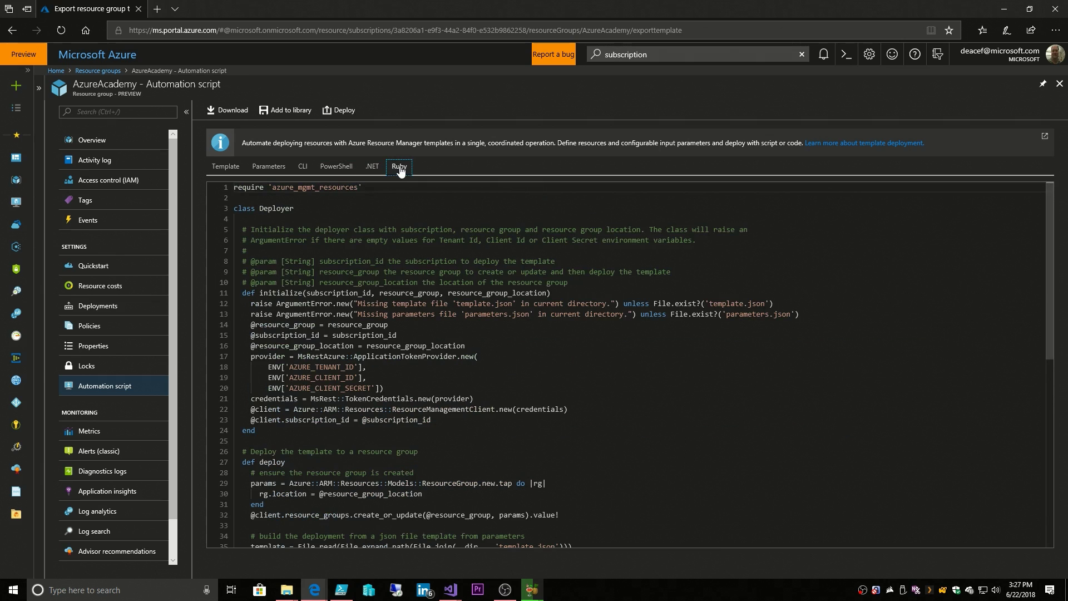
{"action": "left_click", "coordinate": [228, 171]}
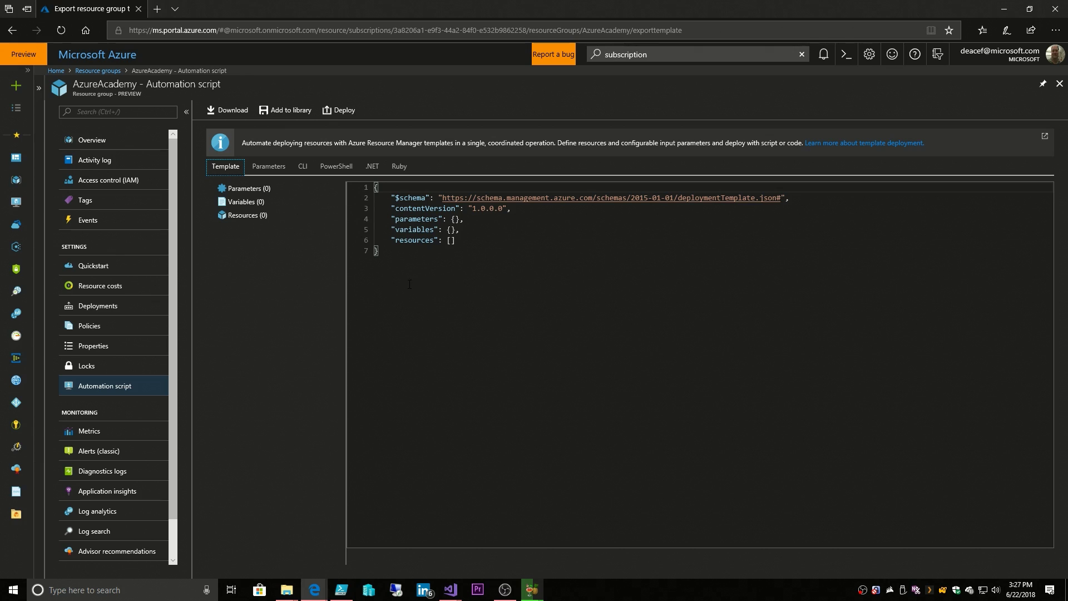
Step: Look through AzureAcademy's monitoring pages, from Metrics, classic alerts and diagnostics logs to Log search and the Advisor recommendations with tips
{"action": "left_click", "coordinate": [89, 431]}
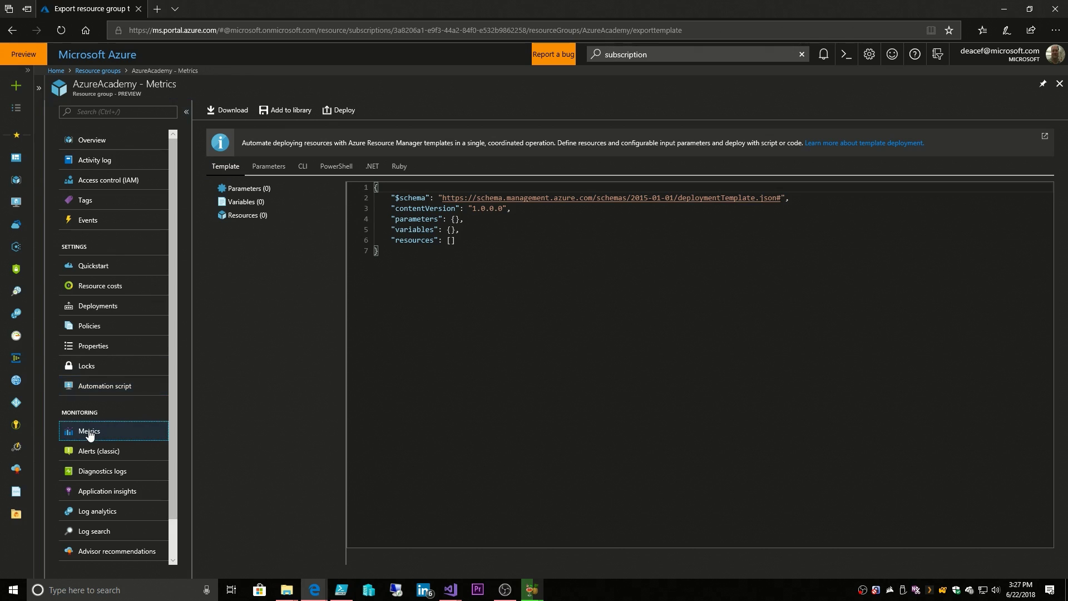
{"action": "scroll", "coordinate": [92, 423], "scroll_direction": "down", "scroll_amount": 1}
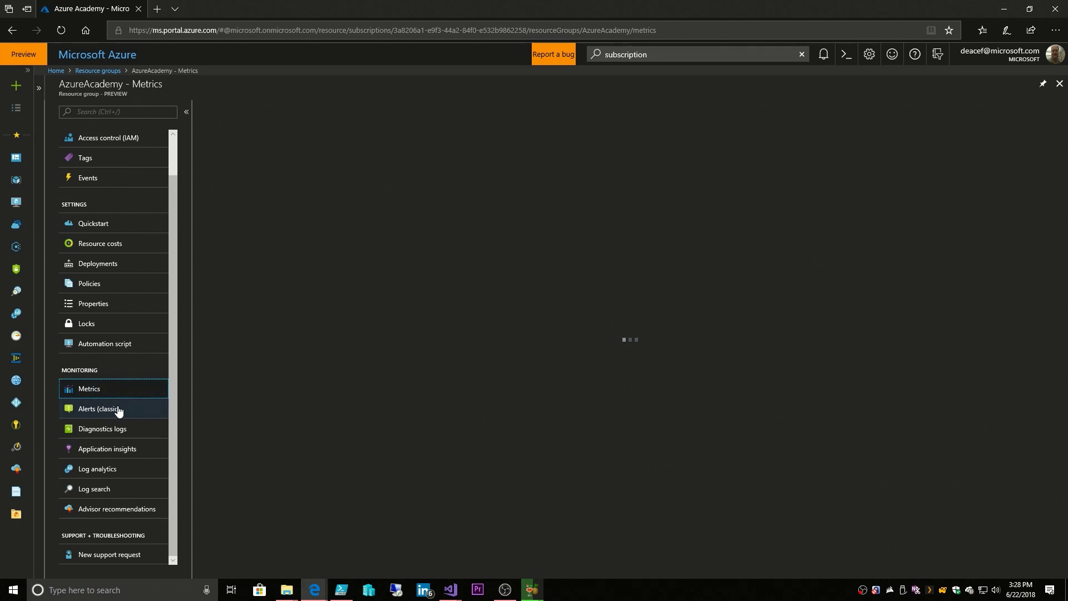
{"action": "left_click", "coordinate": [104, 412]}
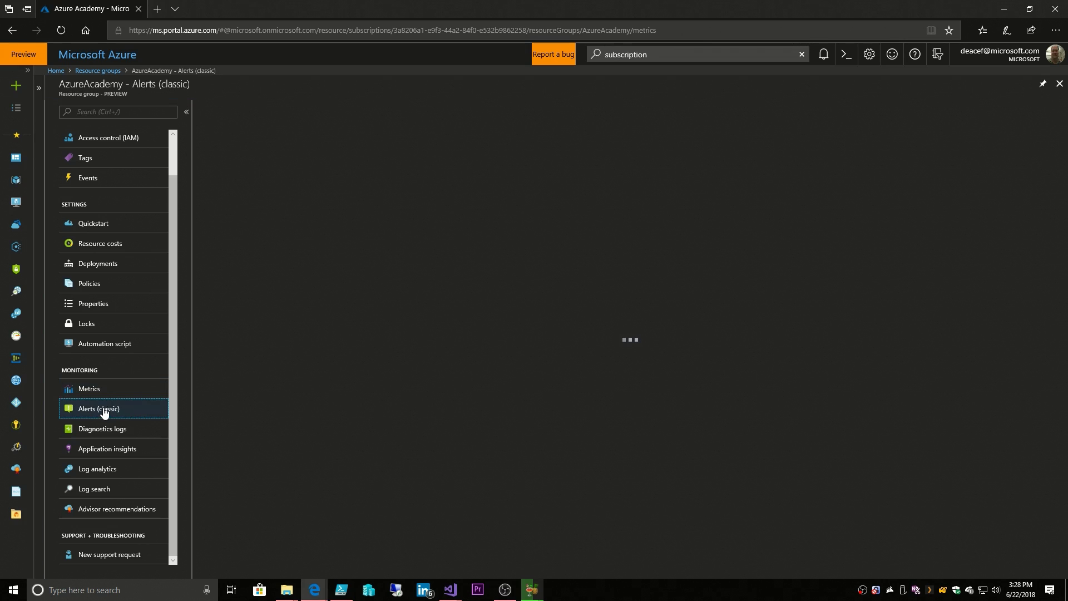
{"action": "left_click", "coordinate": [104, 433]}
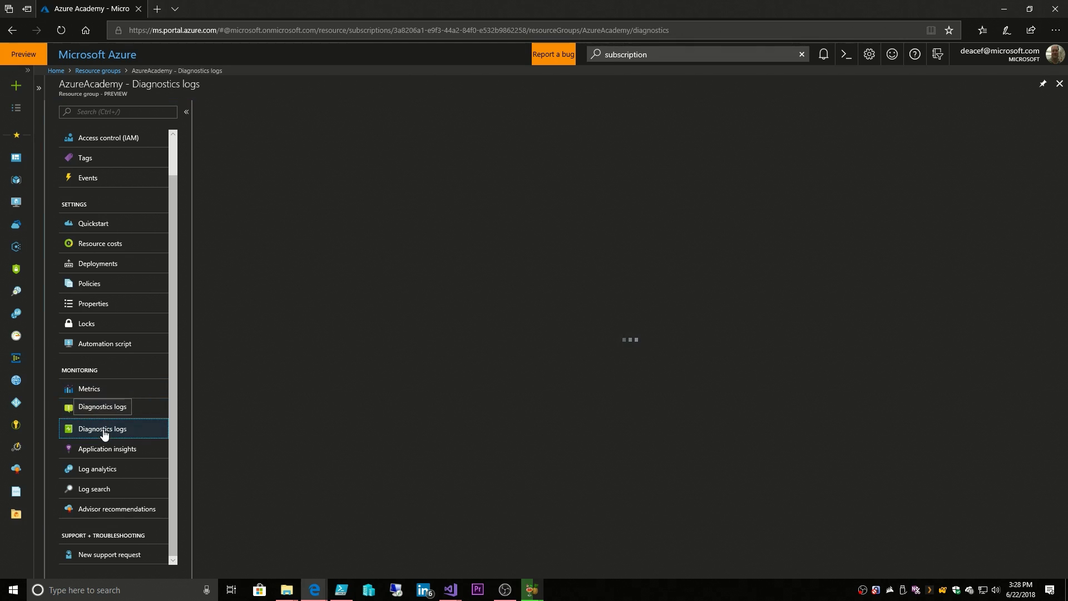
{"action": "left_click", "coordinate": [121, 453]}
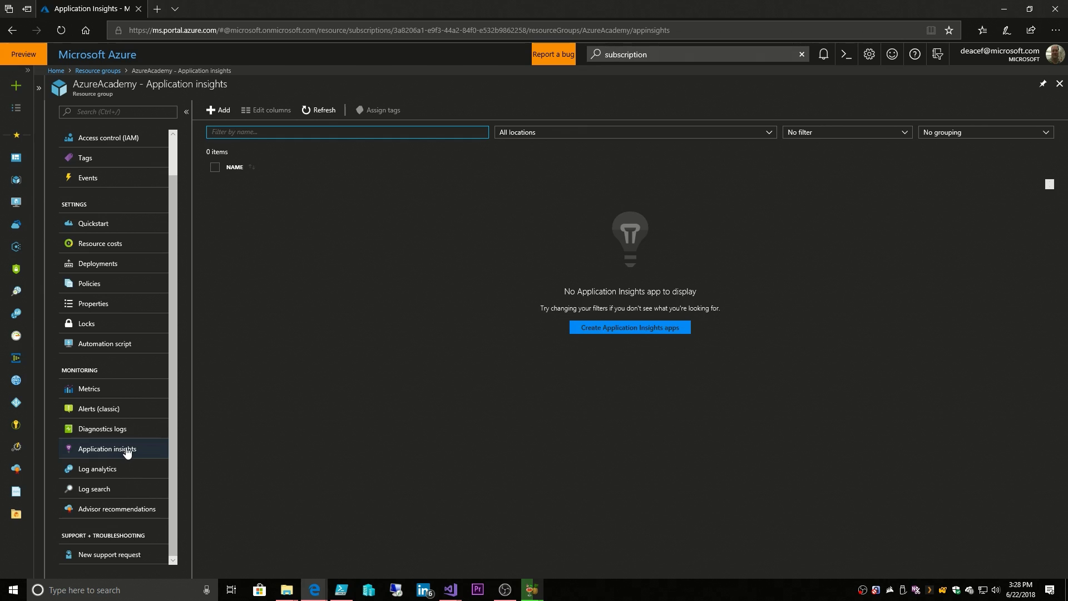
{"action": "left_click", "coordinate": [105, 469]}
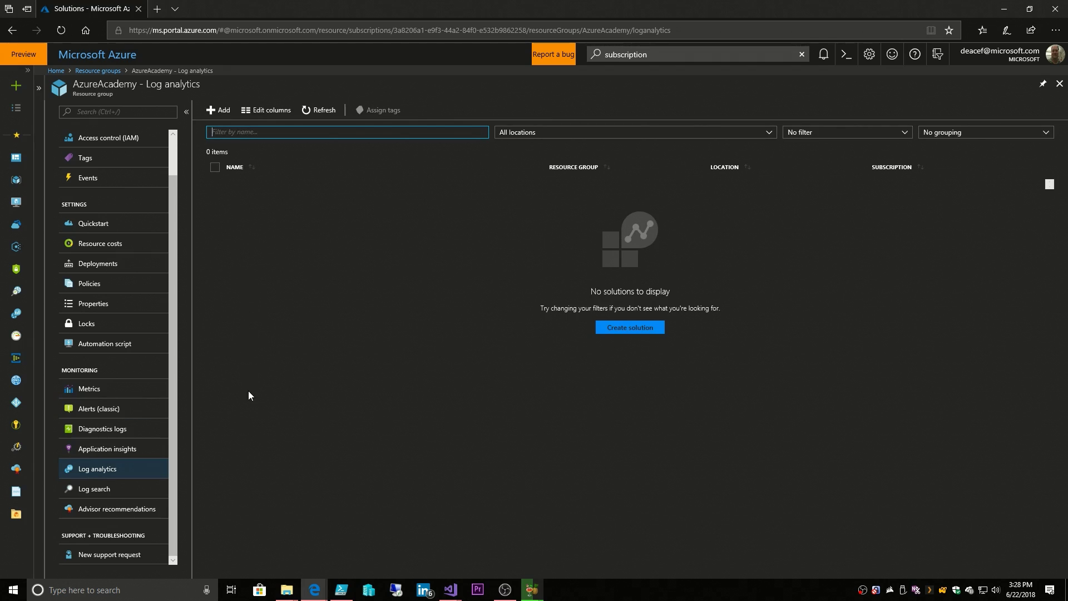
{"action": "left_click", "coordinate": [101, 488]}
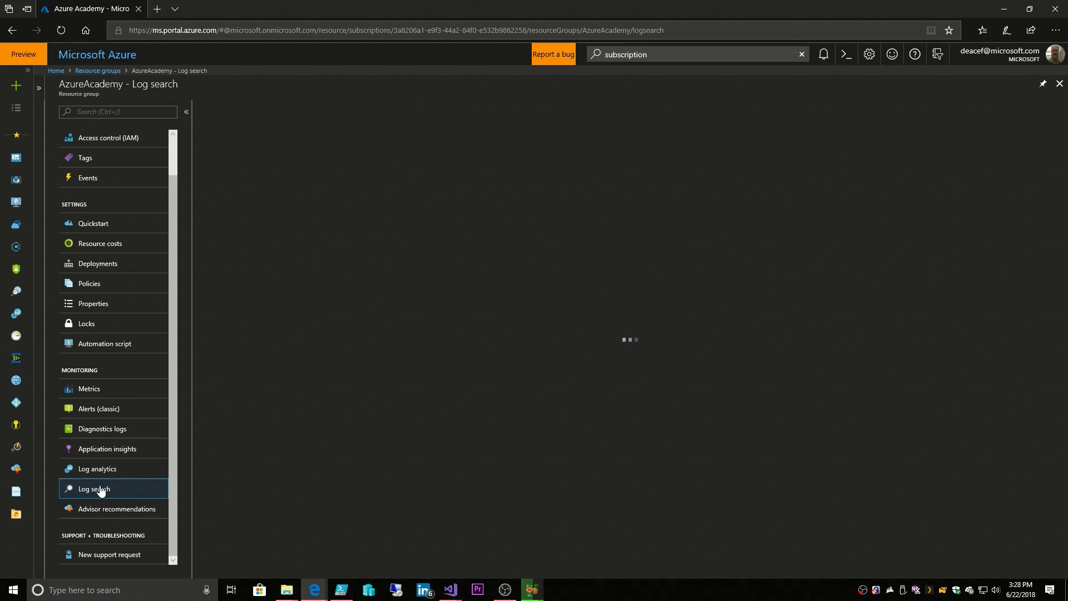
{"action": "left_click", "coordinate": [106, 511]}
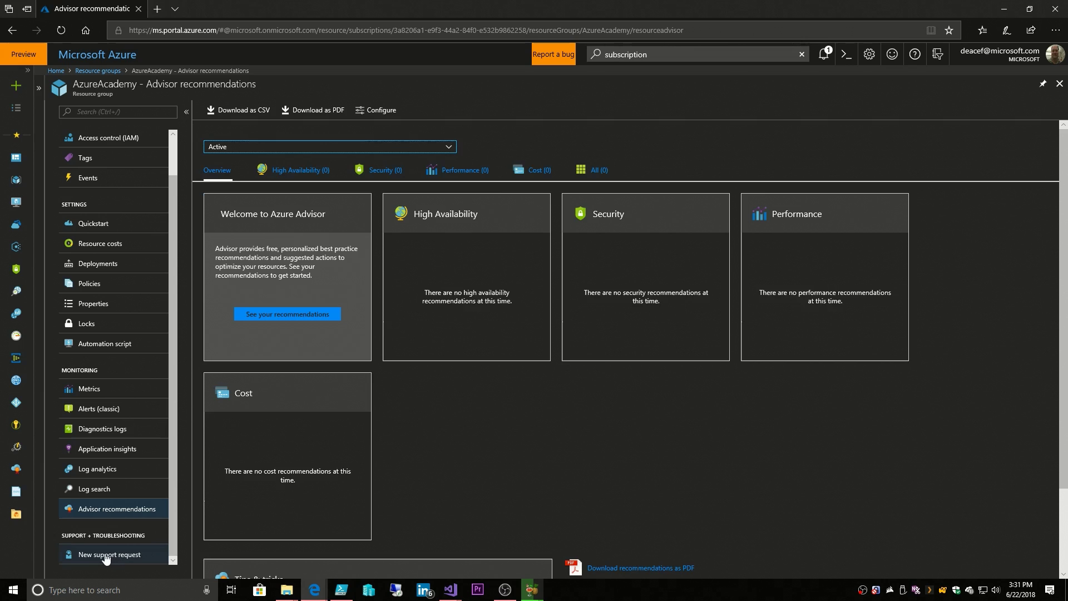
{"action": "scroll", "coordinate": [276, 546], "scroll_direction": "down", "scroll_amount": 2}
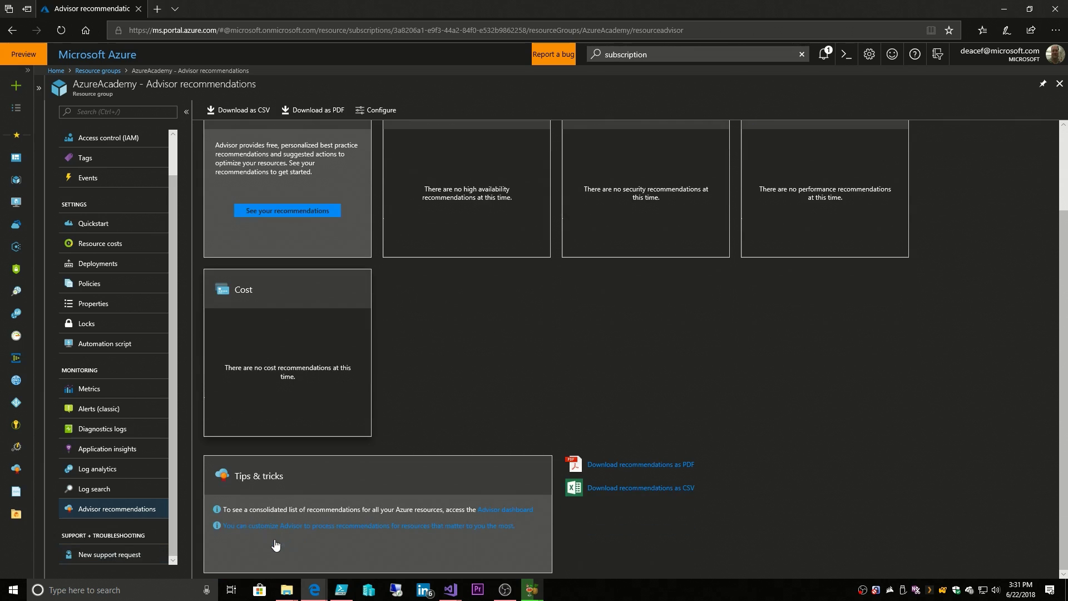
Step: Check the available issue types for a new support request and return to the AzureAcademy resource group
{"action": "left_click", "coordinate": [128, 554]}
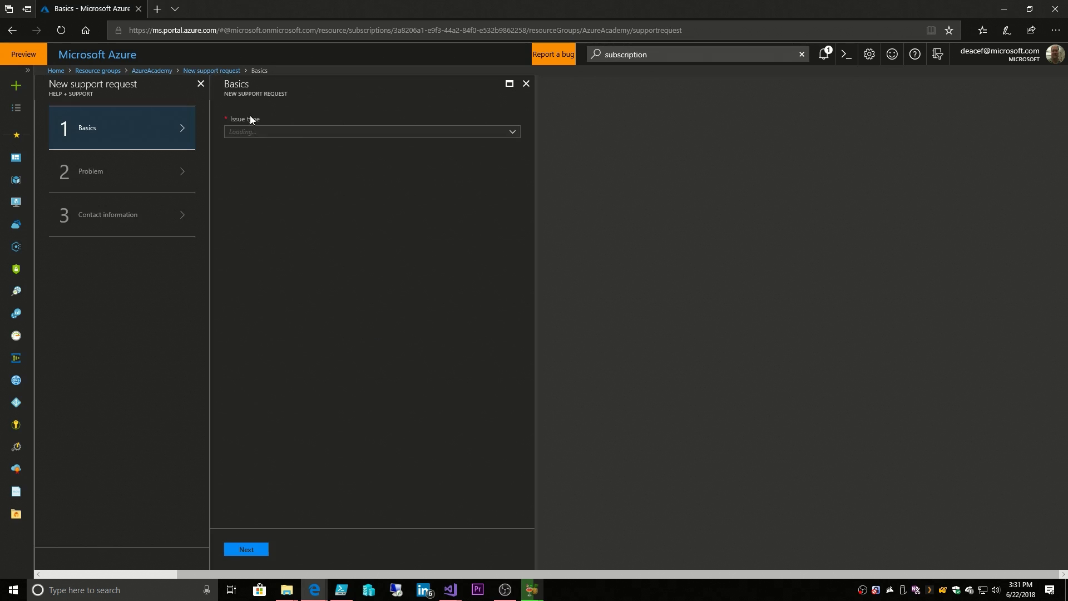
{"action": "left_click", "coordinate": [255, 134]}
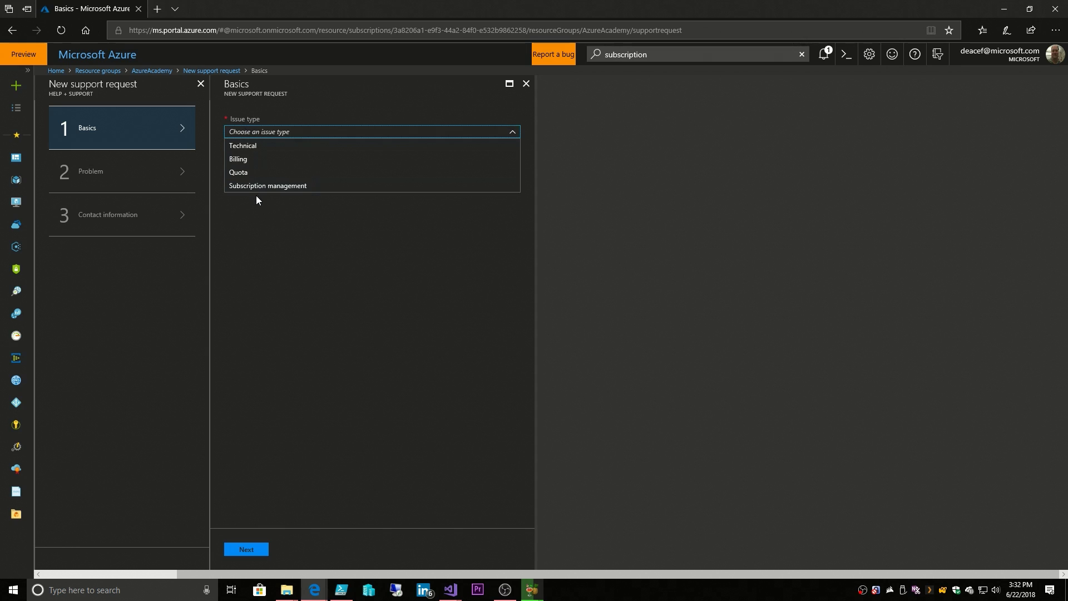
{"action": "left_click", "coordinate": [159, 73]}
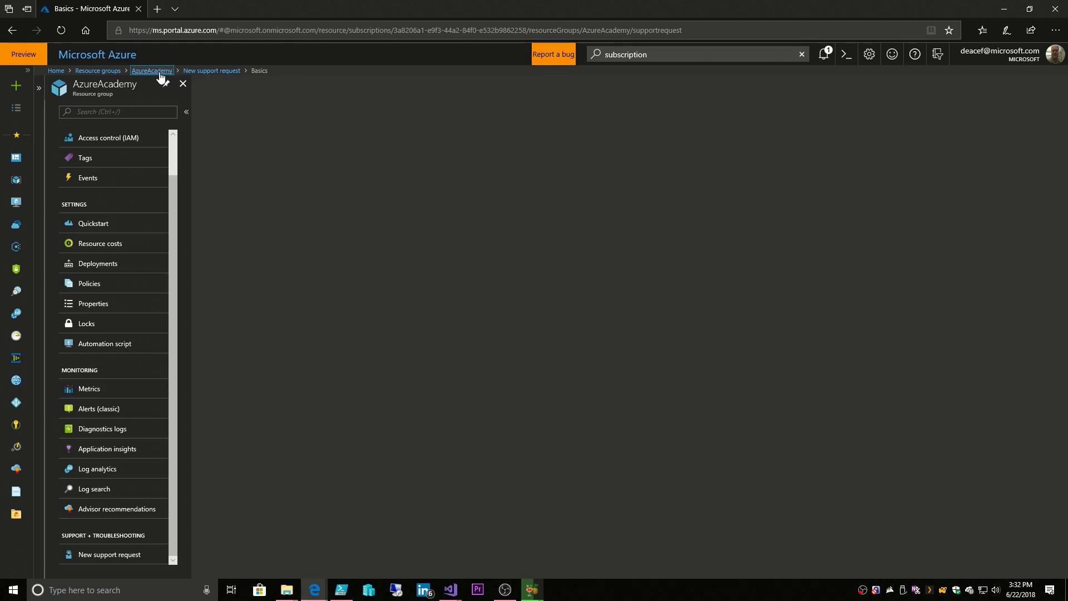